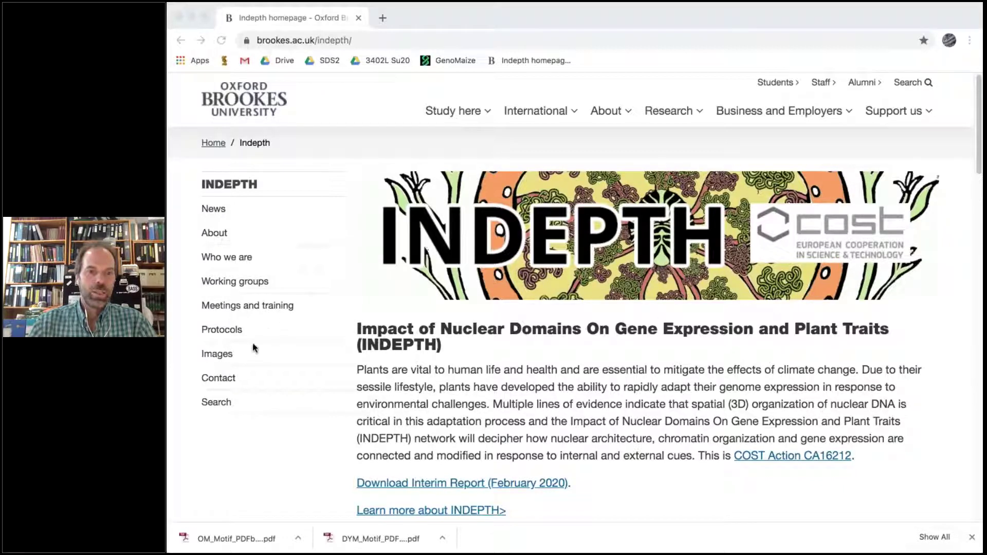
# Open the INDEPTH Images page and follow its link to the OMERO server web client.
pyautogui.click(218, 355)
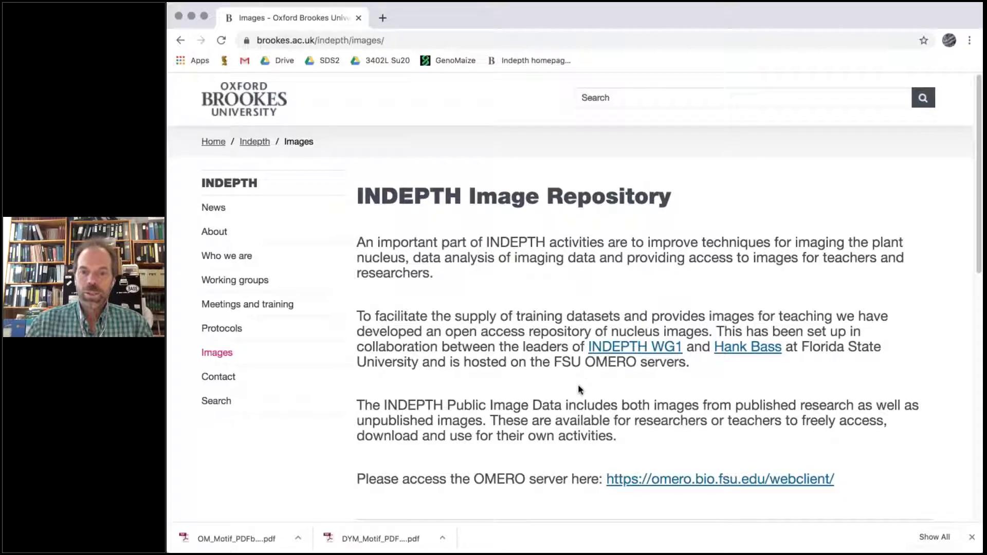
pyautogui.scroll(-1, 585, 388)
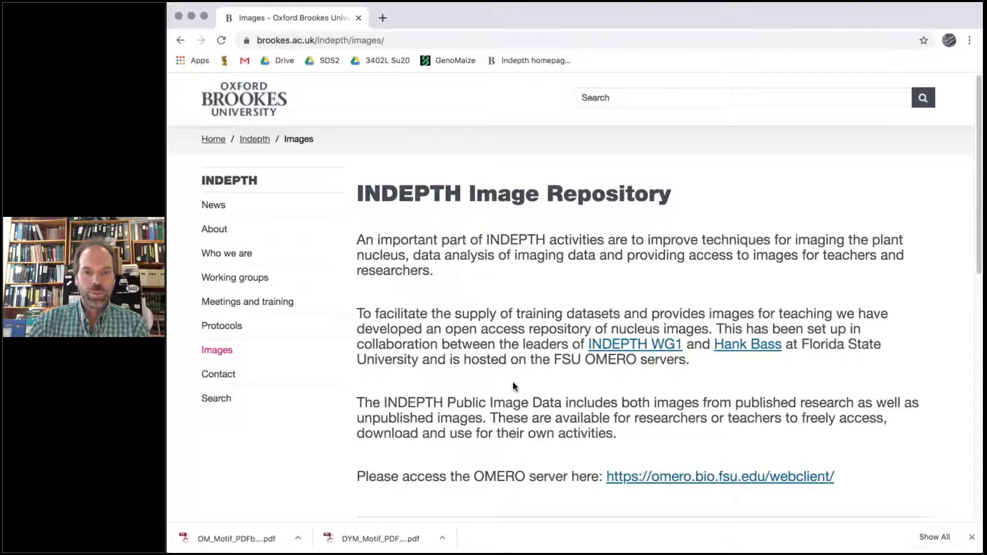
pyautogui.scroll(-1, 514, 386)
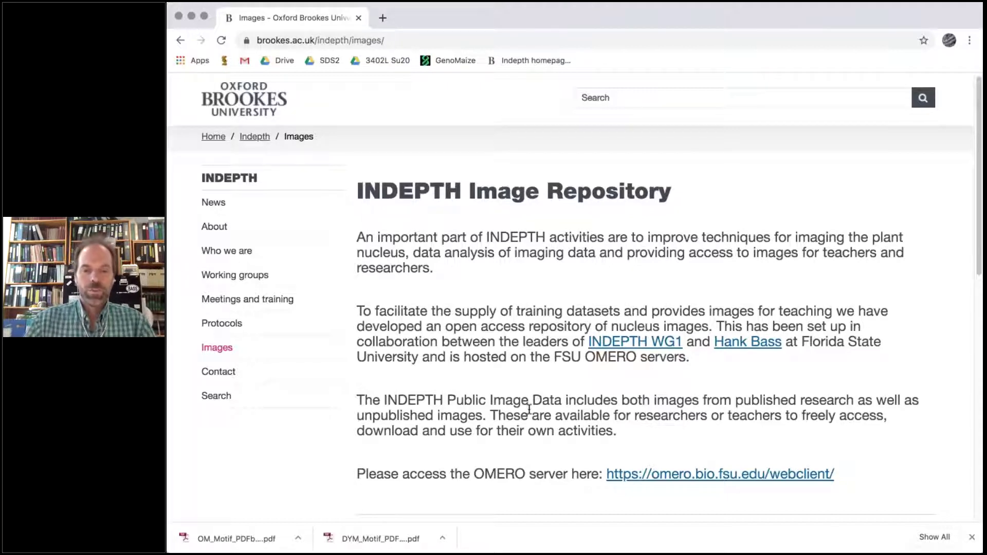
pyautogui.scroll(-1, 526, 414)
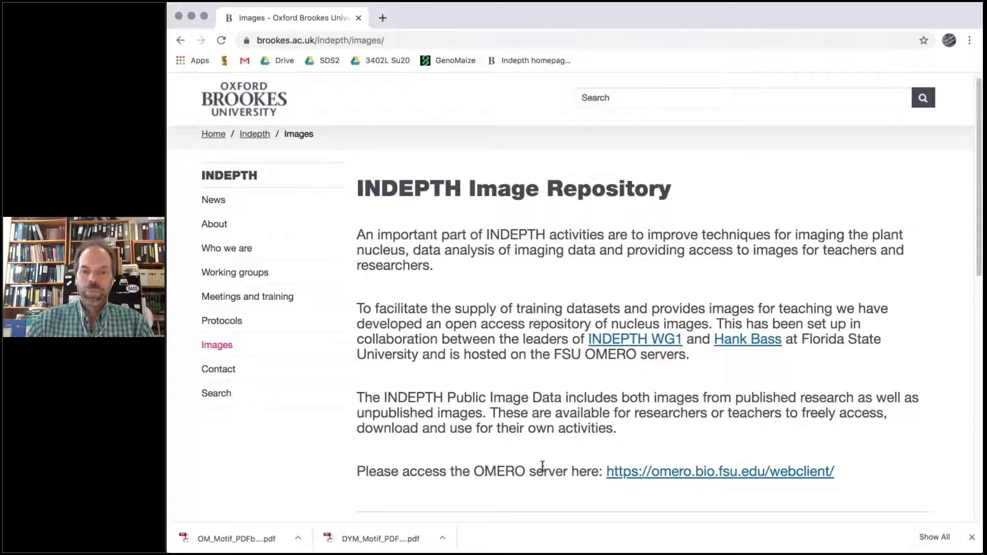
pyautogui.click(638, 472)
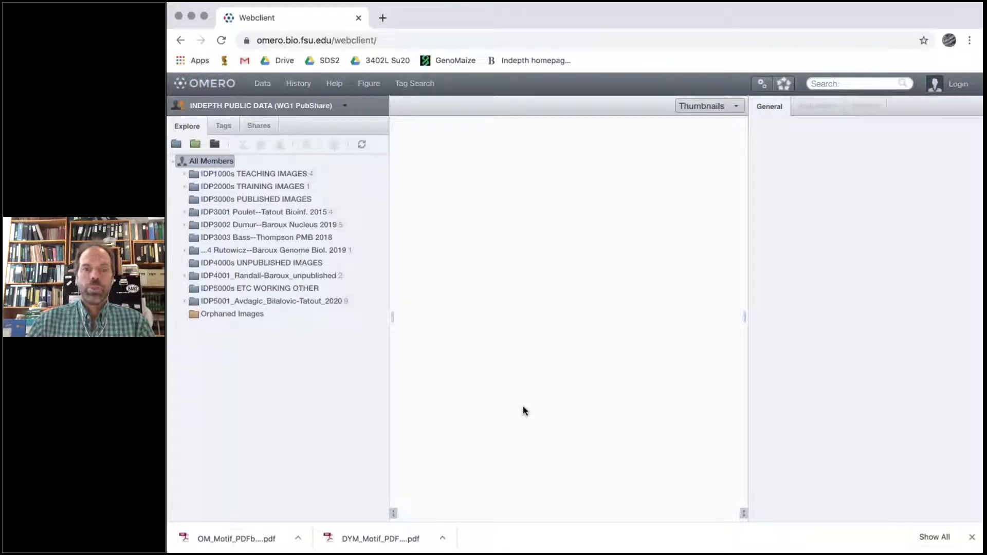
pyautogui.click(180, 40)
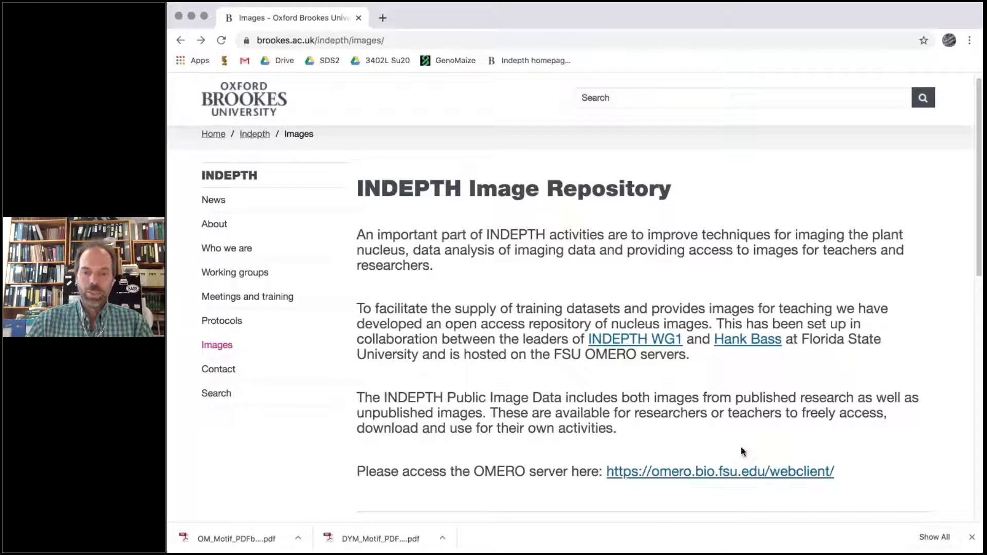
pyautogui.click(685, 473)
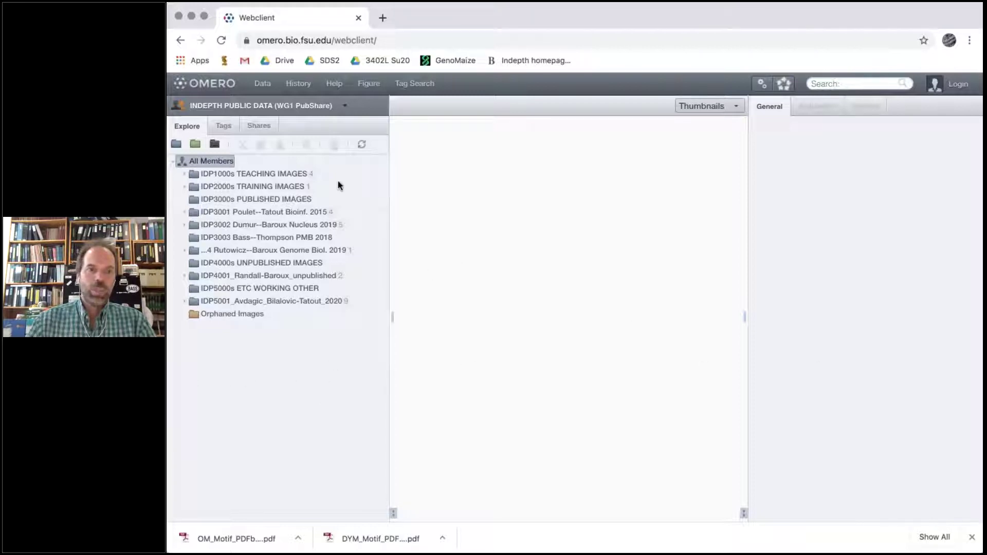
# Browse the IDP1001 SOMATIC Root Cells dataset under TEACHING IMAGES and the IDP2001 dataset under TRAINING IMAGES.
pyautogui.click(263, 175)
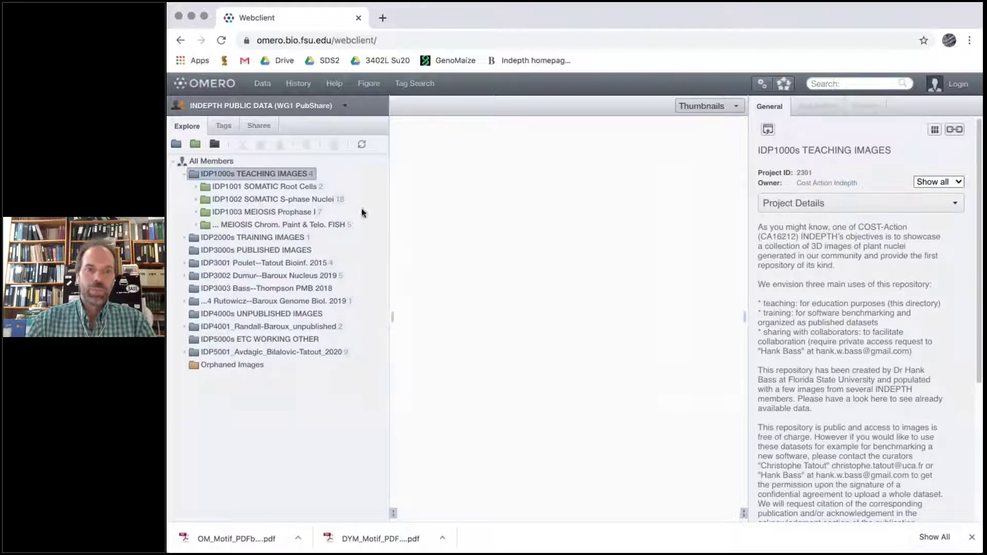
pyautogui.click(296, 187)
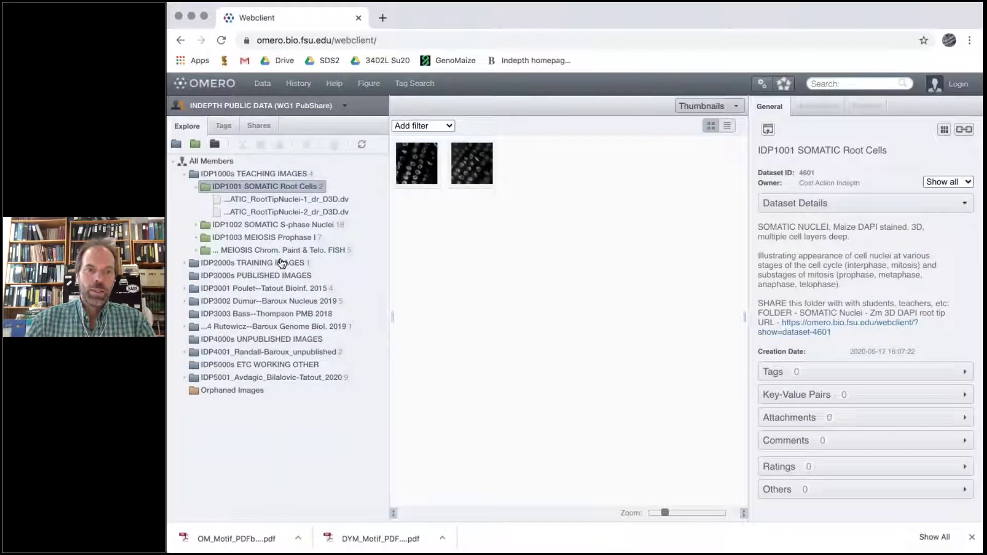
pyautogui.click(281, 264)
pyautogui.click(290, 276)
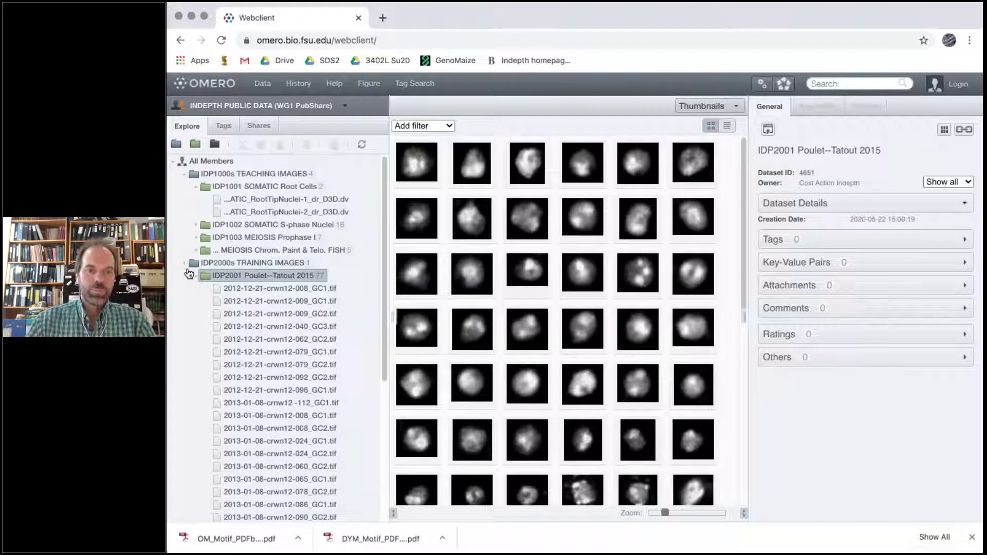
# Collapse the IDP2000s TRAINING IMAGES project and the IDP1001 dataset, and view the IDP1000s TEACHING IMAGES project description.
pyautogui.click(185, 264)
pyautogui.click(196, 186)
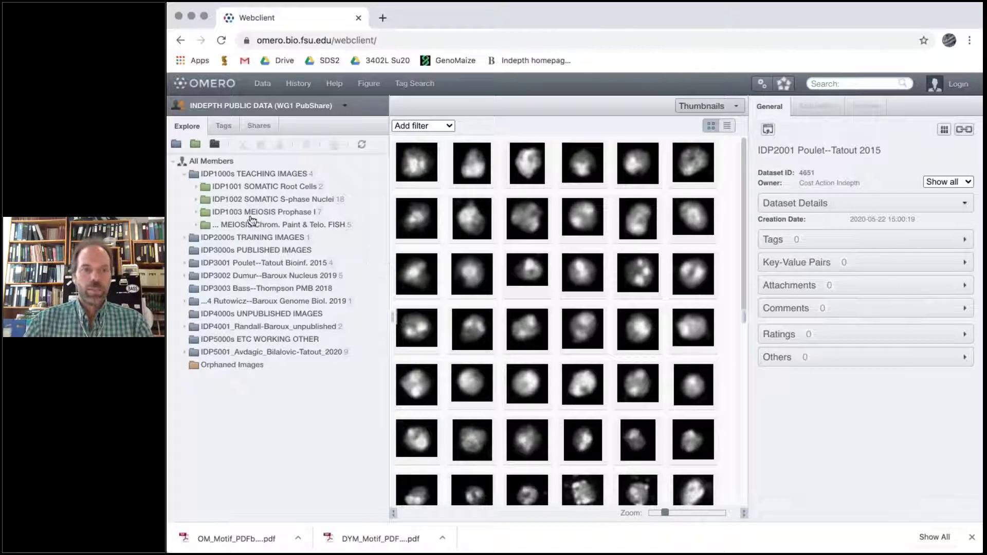
pyautogui.click(200, 172)
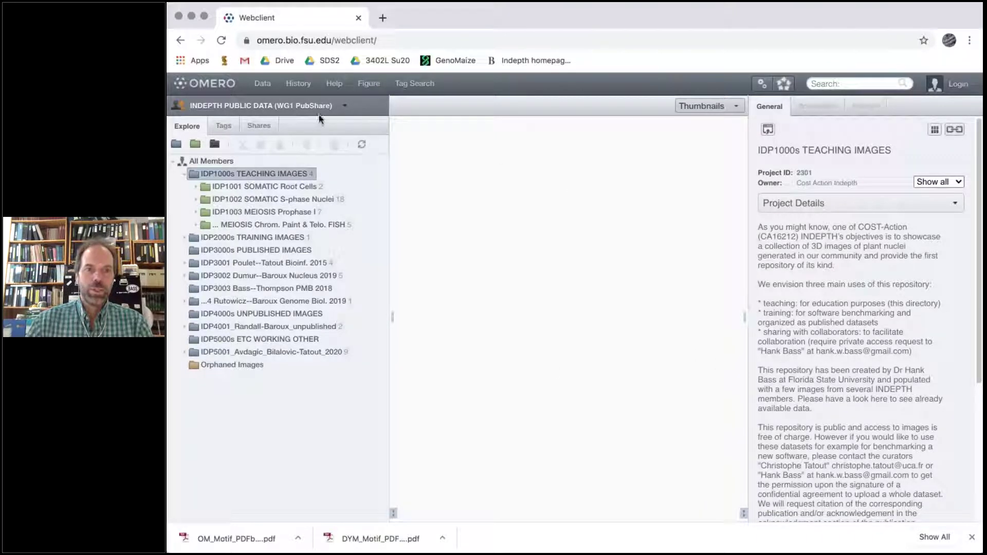
# Show the data of all members in the INDEPTH PUBLIC DATA (WG1 PubShare) group.
pyautogui.click(306, 106)
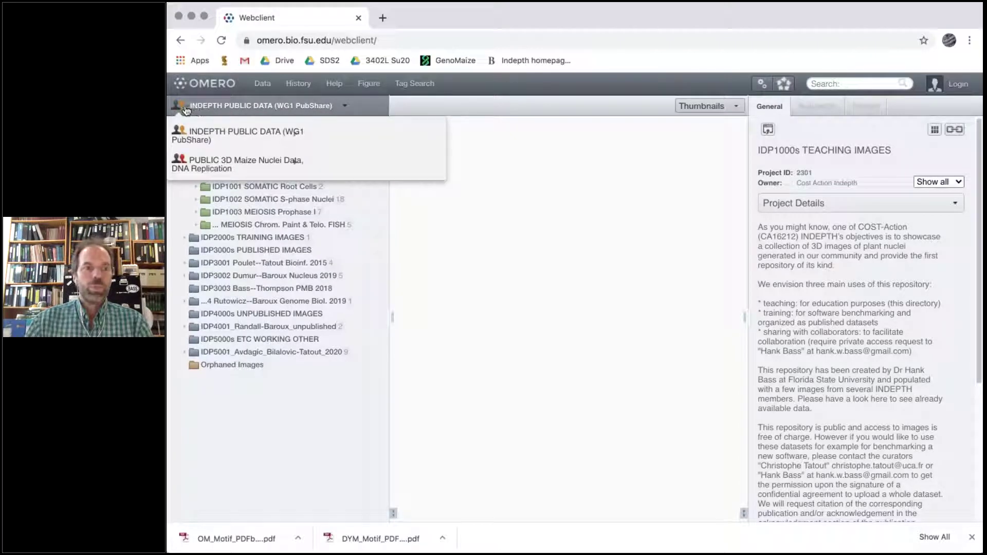
pyautogui.moveTo(210, 138)
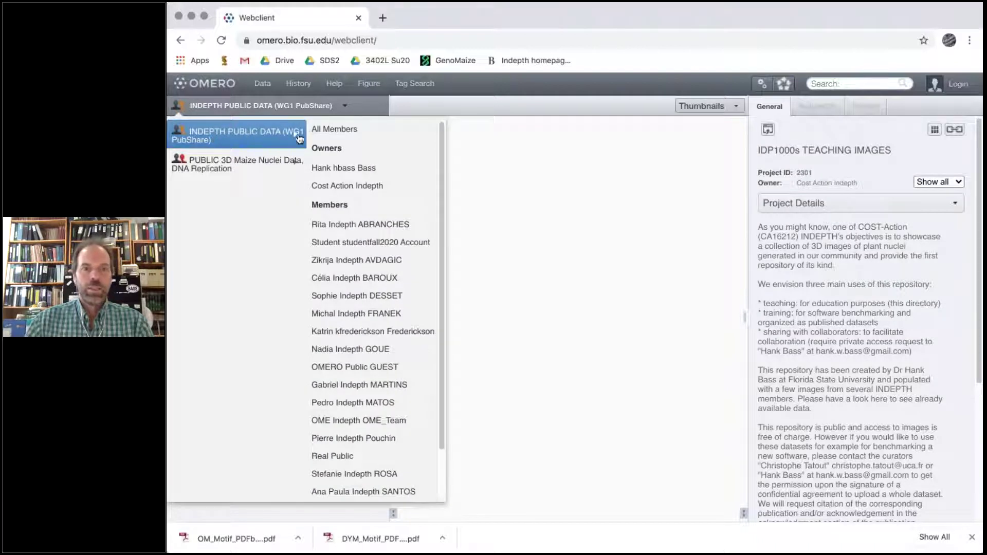
pyautogui.click(387, 135)
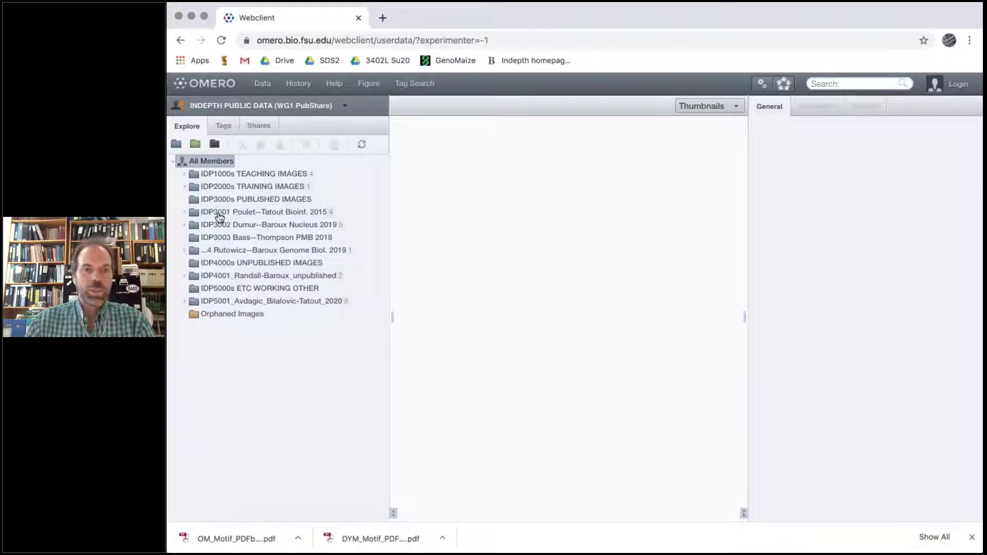
# Expand the IDP1000s TEACHING IMAGES project and open its IDP1001 SOMATIC Root Cells and IDP1002 SOMATIC S-phase Nuclei datasets.
pyautogui.doubleClick(226, 175)
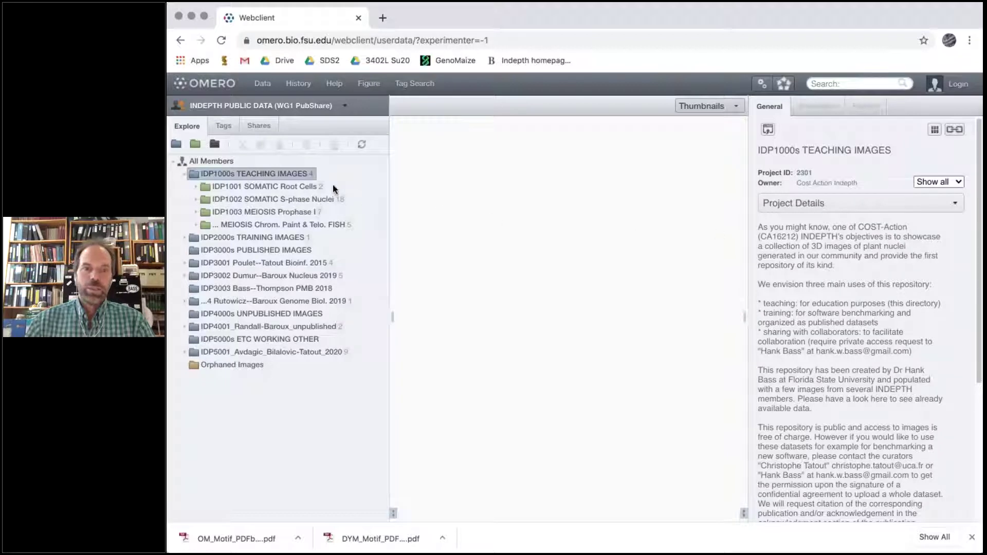
pyautogui.click(271, 188)
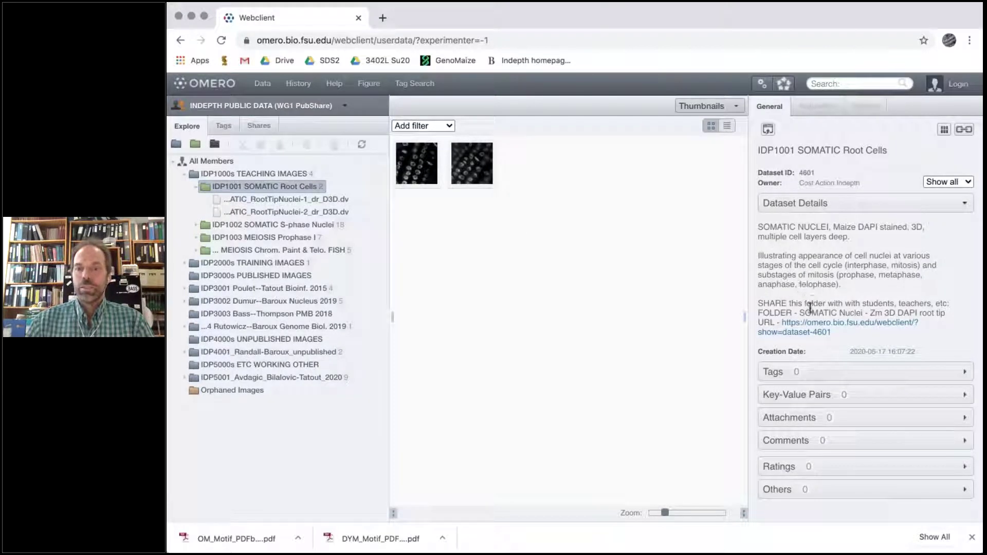
pyautogui.click(280, 226)
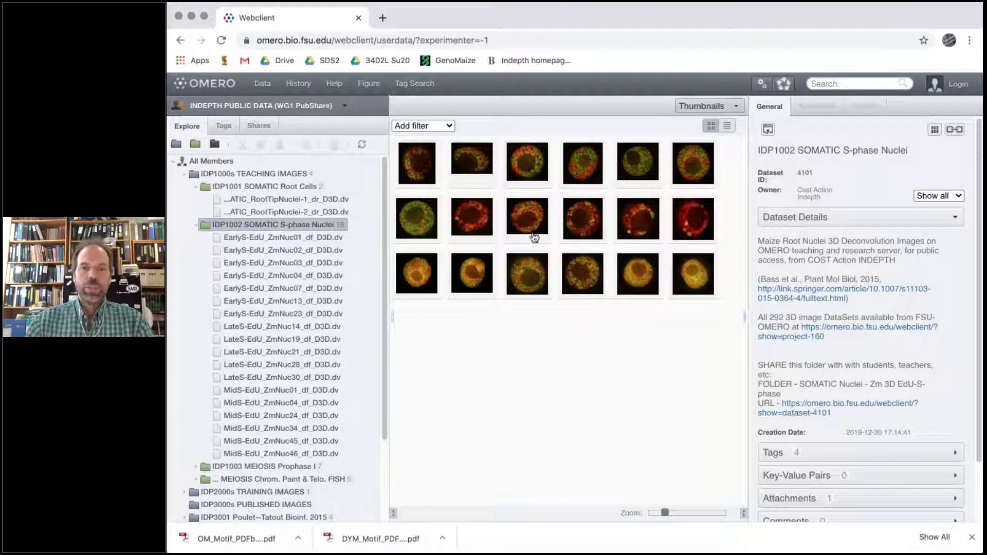
# Select the image EarlyS-EdU_ZmNuc03_df_D3D.dv and display the dataset's images as a detailed list.
pyautogui.click(325, 240)
pyautogui.click(323, 251)
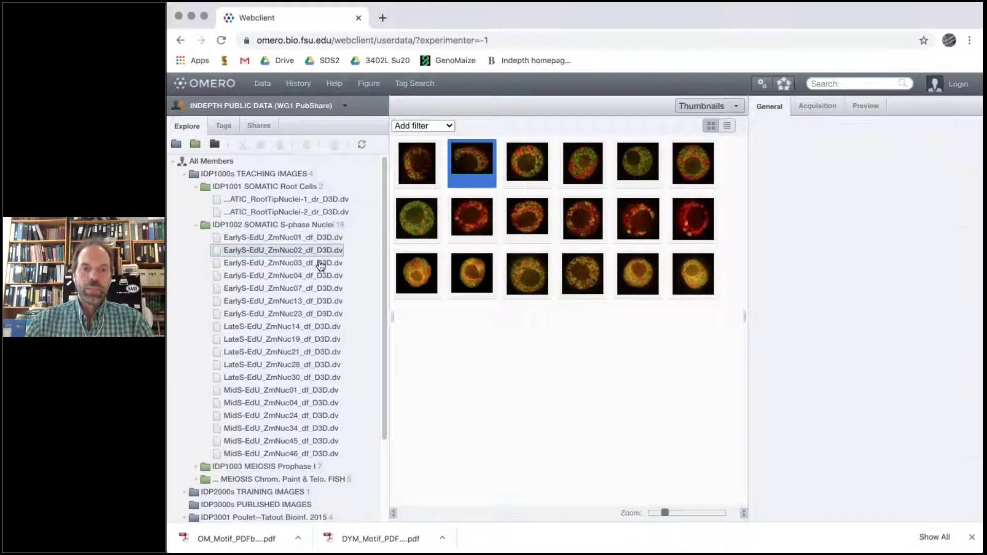
pyautogui.click(320, 265)
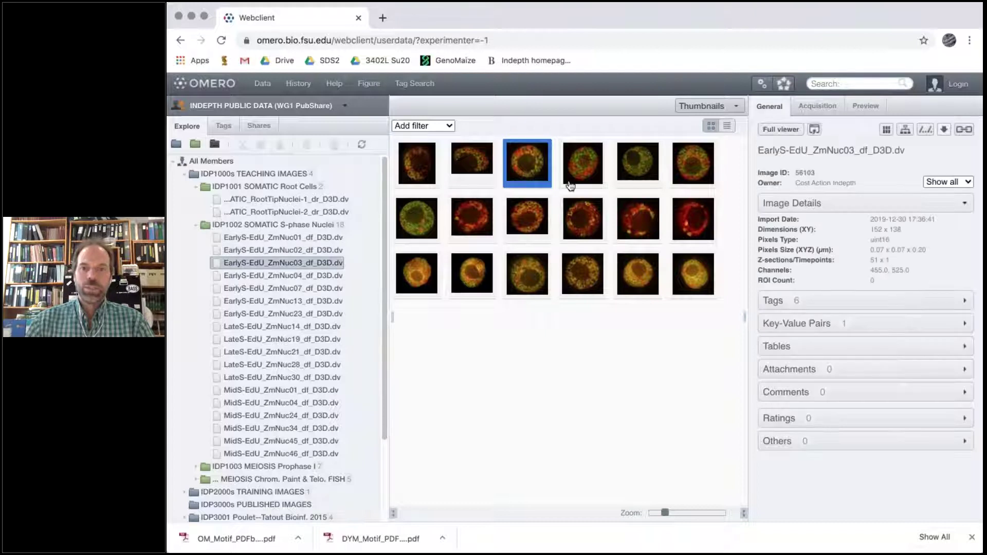
pyautogui.click(728, 127)
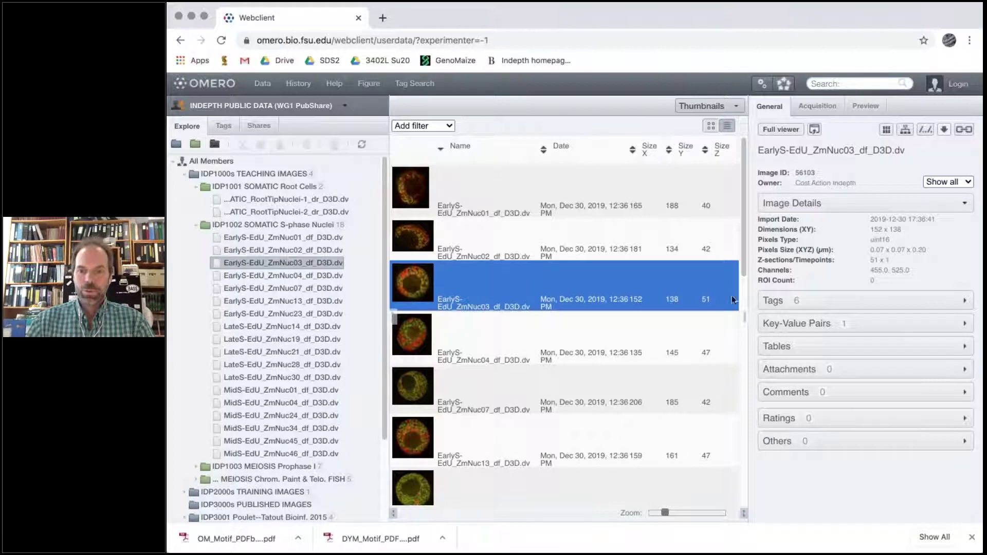
pyautogui.moveTo(743, 280); pyautogui.dragTo(742, 360)
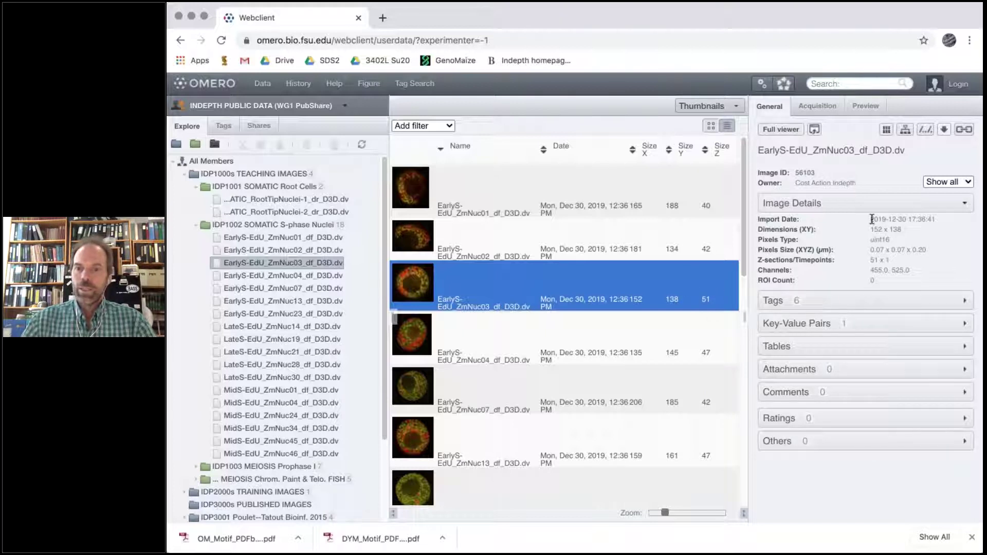
# Examine the image details, tags and key-value pairs of EarlyS-EdU_ZmNuc03_df_D3D.dv.
pyautogui.click(948, 206)
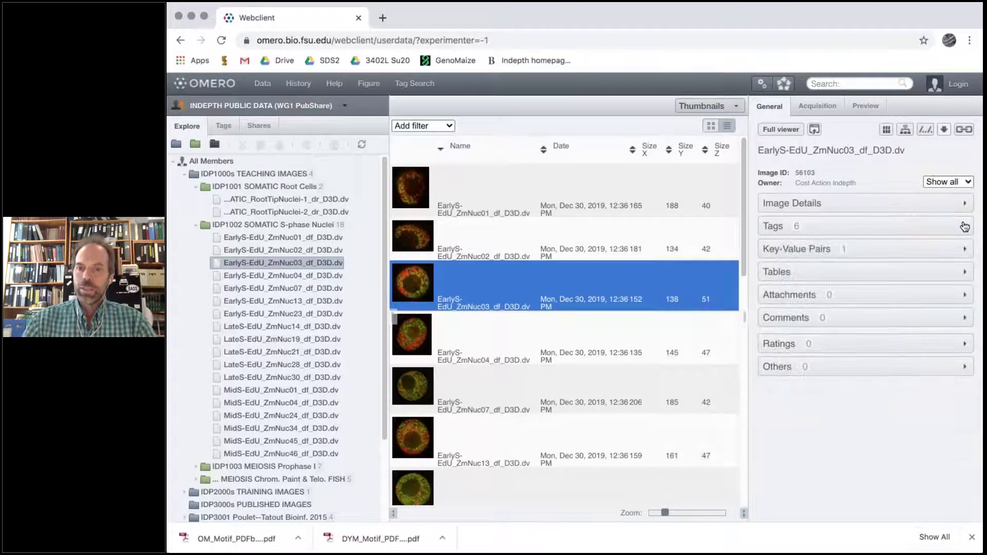
pyautogui.click(964, 227)
pyautogui.click(964, 228)
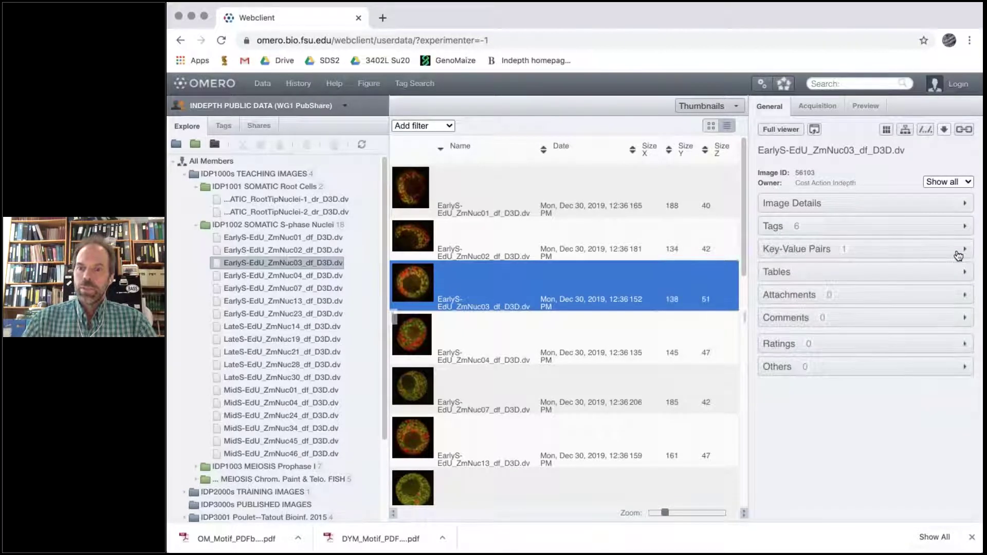
pyautogui.click(959, 251)
pyautogui.click(958, 252)
pyautogui.click(861, 206)
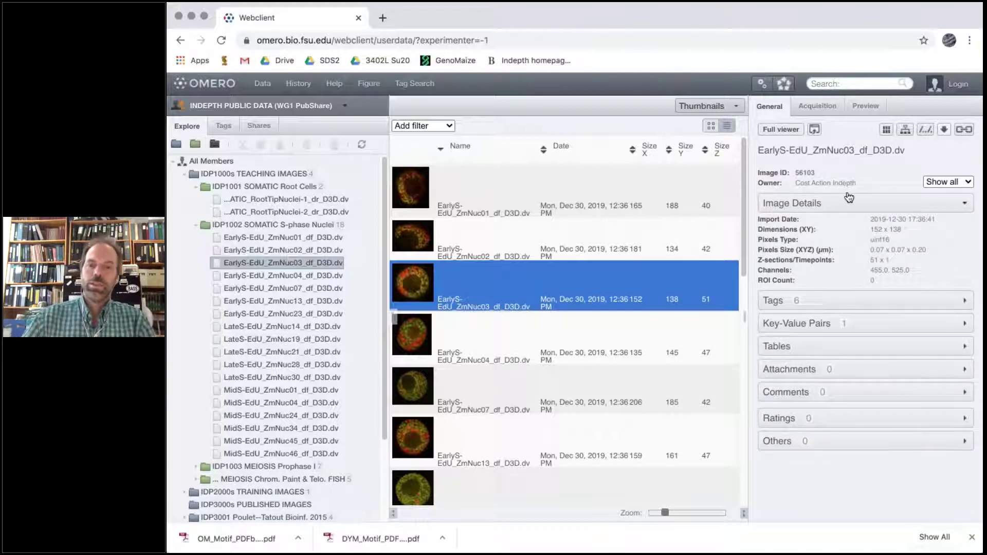
# Display the shareable link of the IDP1002 SOMATIC S-phase Nuclei dataset and collapse the IDP1001 and IDP1002 image lists.
pyautogui.click(265, 225)
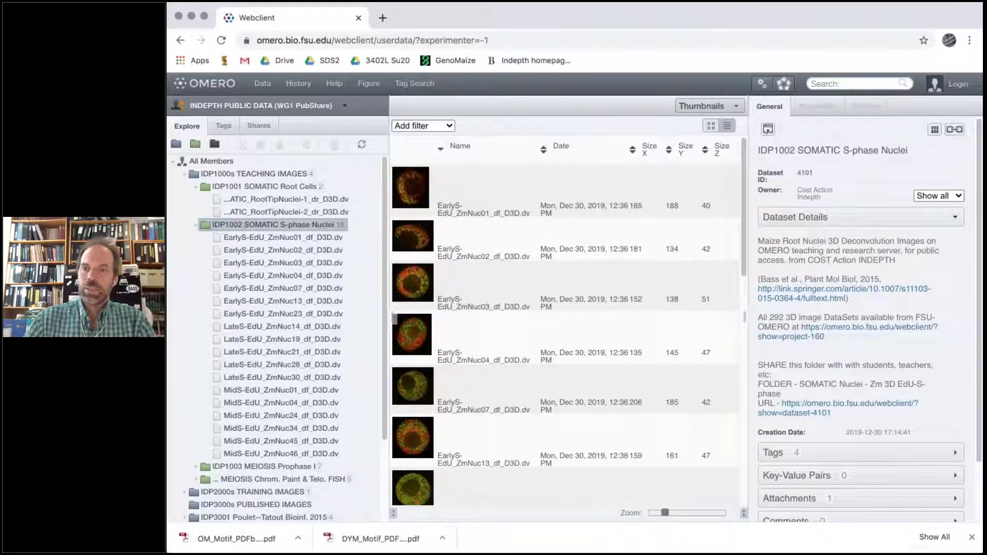
pyautogui.click(952, 132)
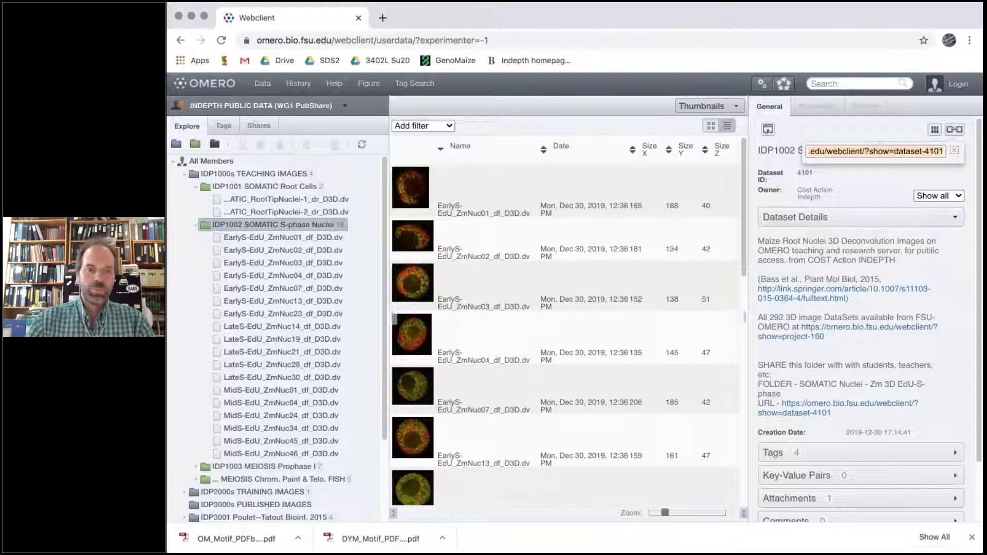
pyautogui.click(196, 225)
pyautogui.click(196, 189)
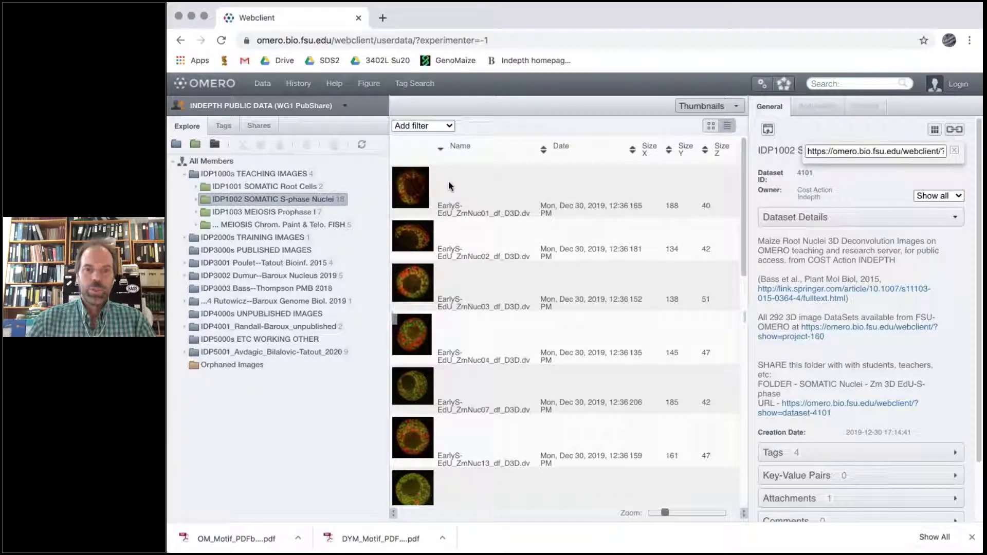
# Open the image EarlyS-EdU_ZmNuc04_df_D3D.dv from the IDP1002 dataset in the full image viewer.
pyautogui.click(418, 339)
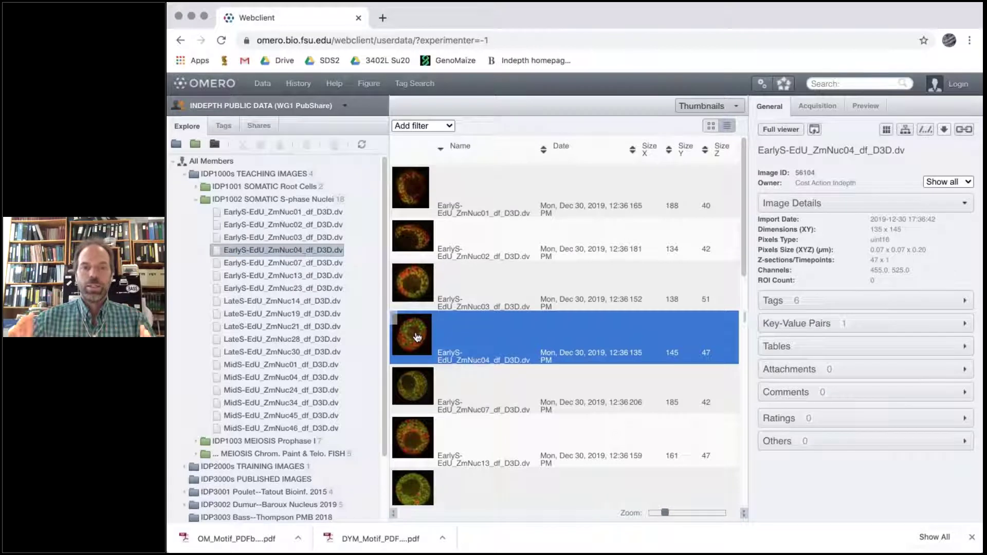
pyautogui.doubleClick(417, 337)
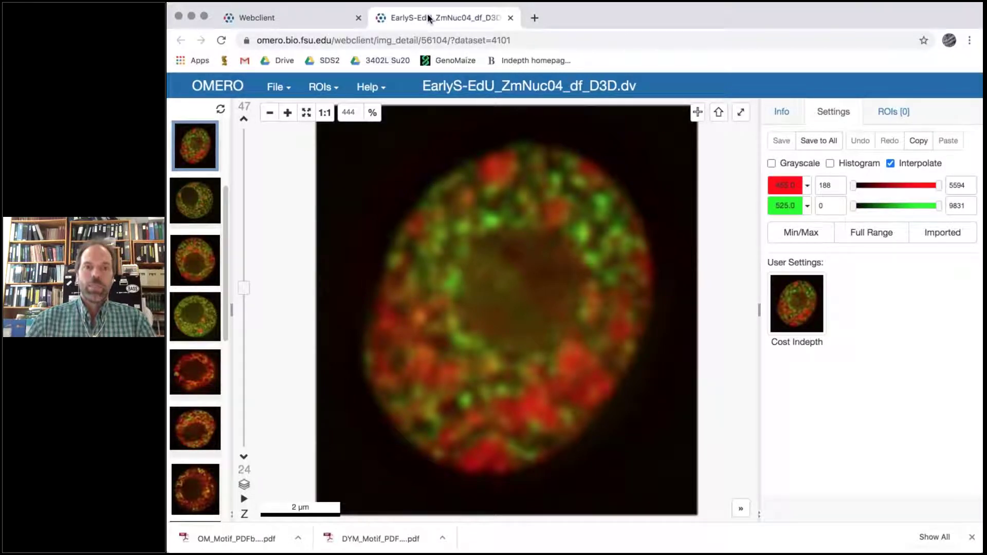
pyautogui.click(307, 19)
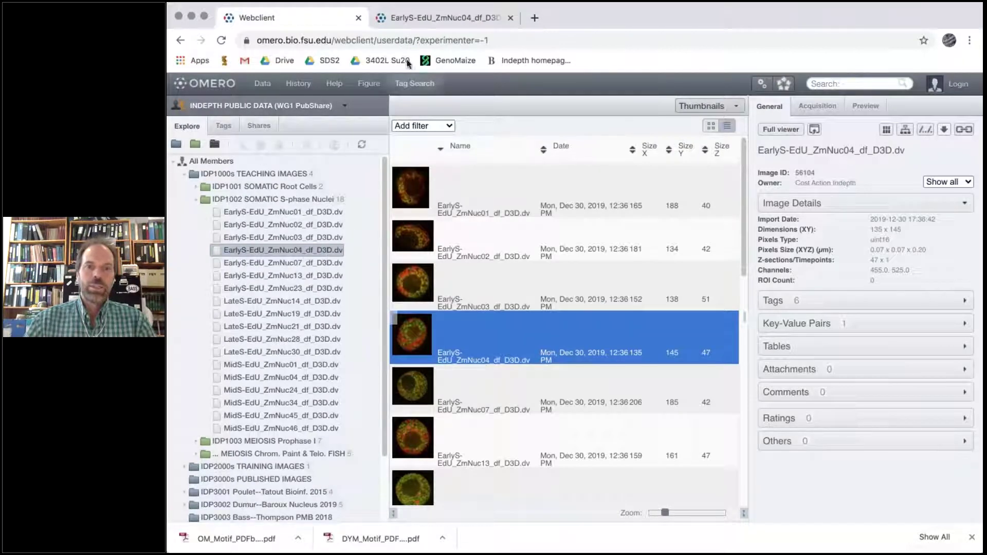
pyautogui.click(426, 21)
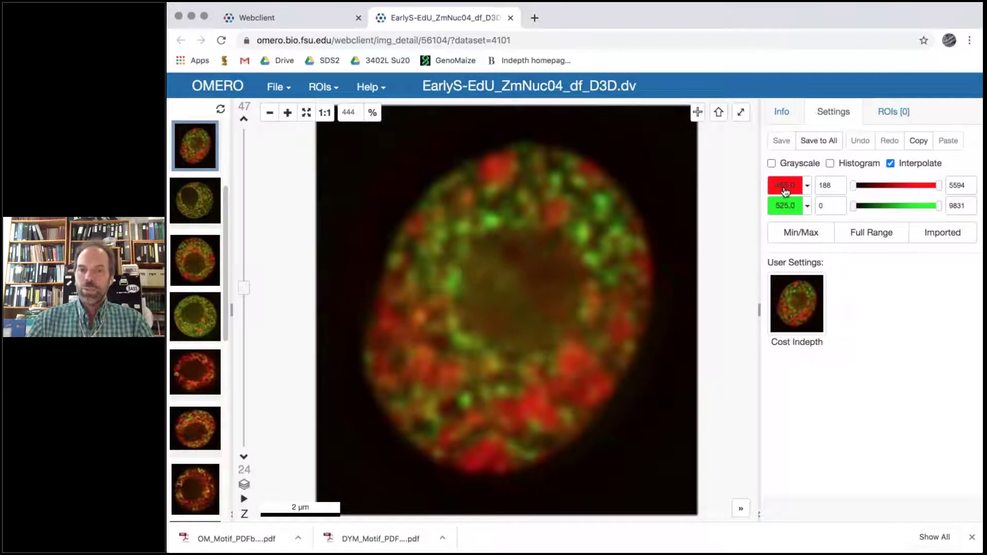
# Change the display color of the 455.0 channel to green.
pyautogui.click(807, 187)
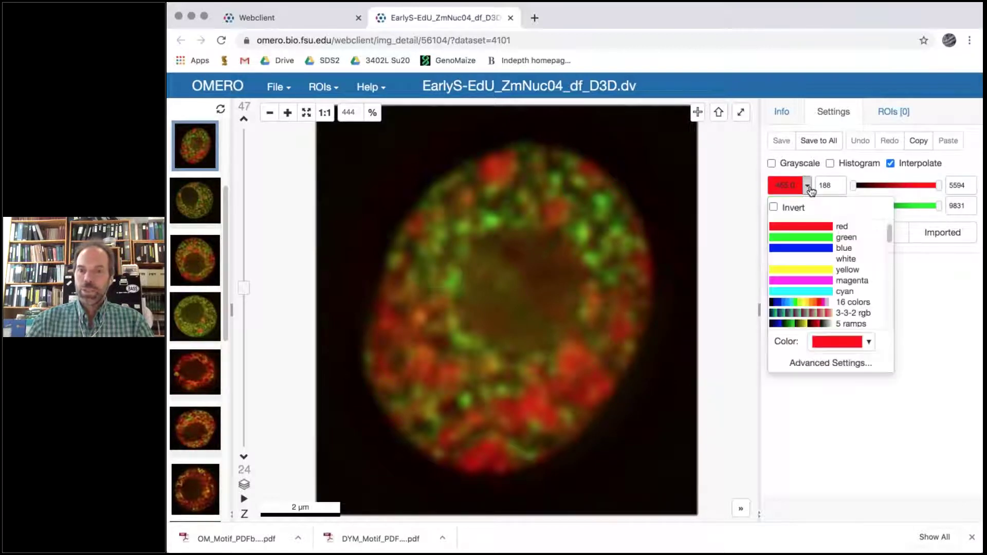
pyautogui.click(818, 238)
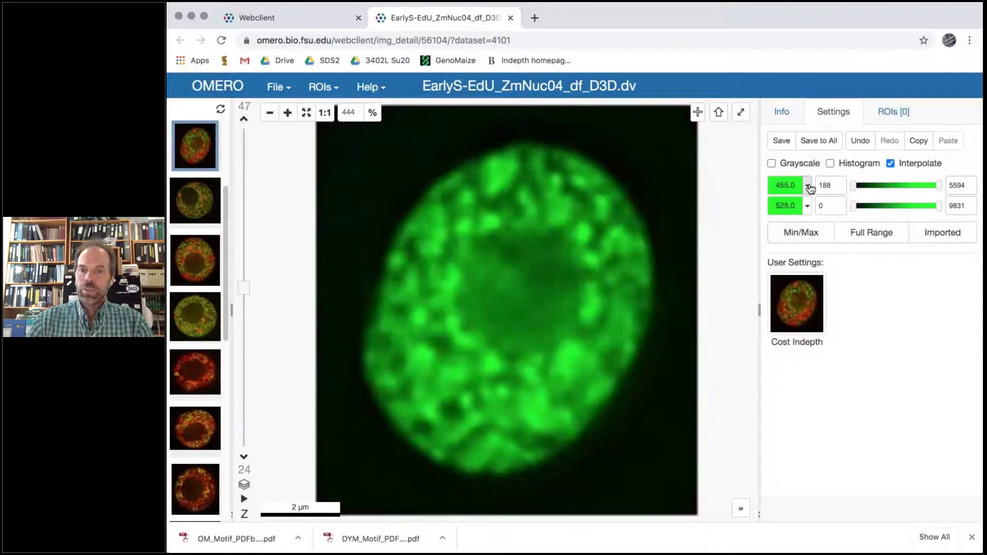
pyautogui.click(808, 186)
pyautogui.click(808, 186)
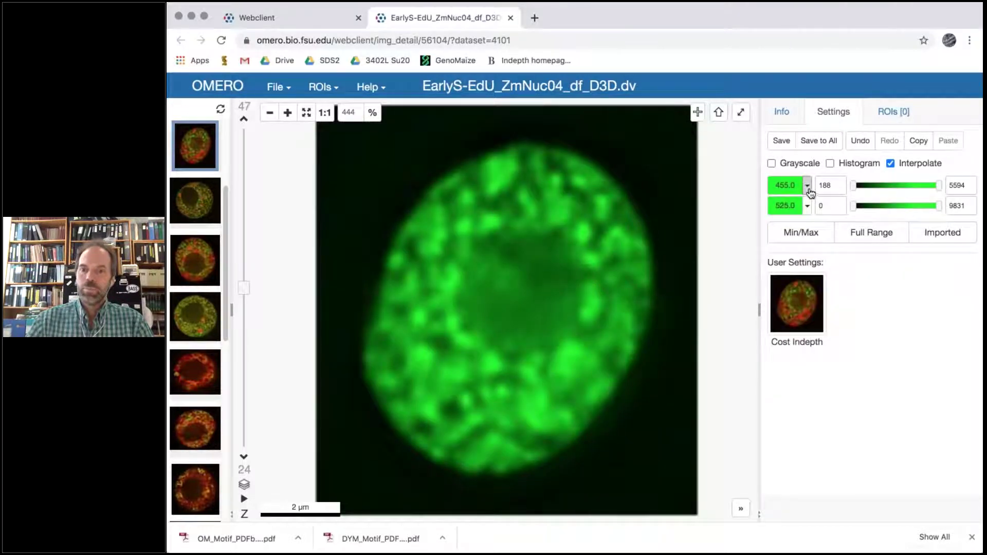
# Change the display color of the 455.0 channel to magenta and set the image zoom to 400%.
pyautogui.click(807, 187)
pyautogui.click(815, 280)
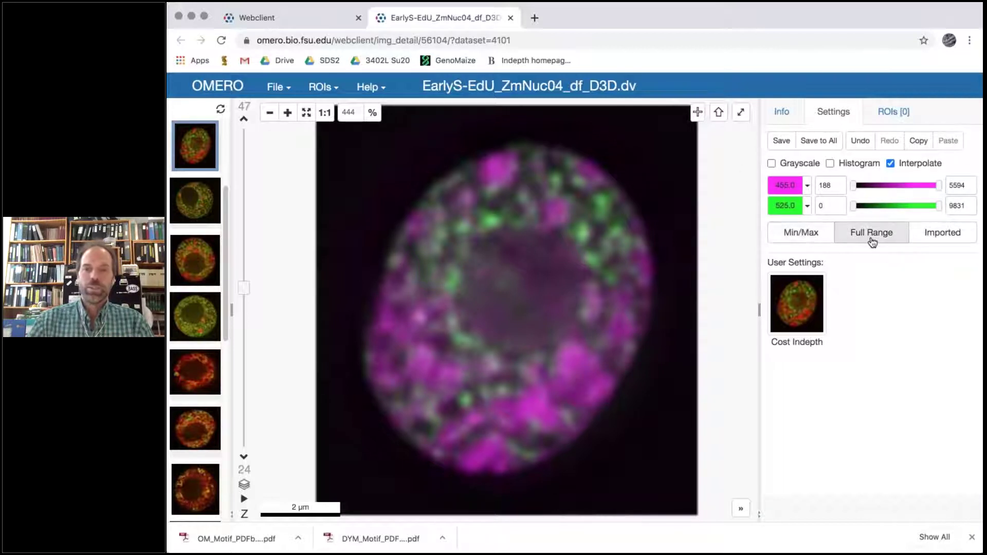
pyautogui.click(270, 113)
pyautogui.click(269, 112)
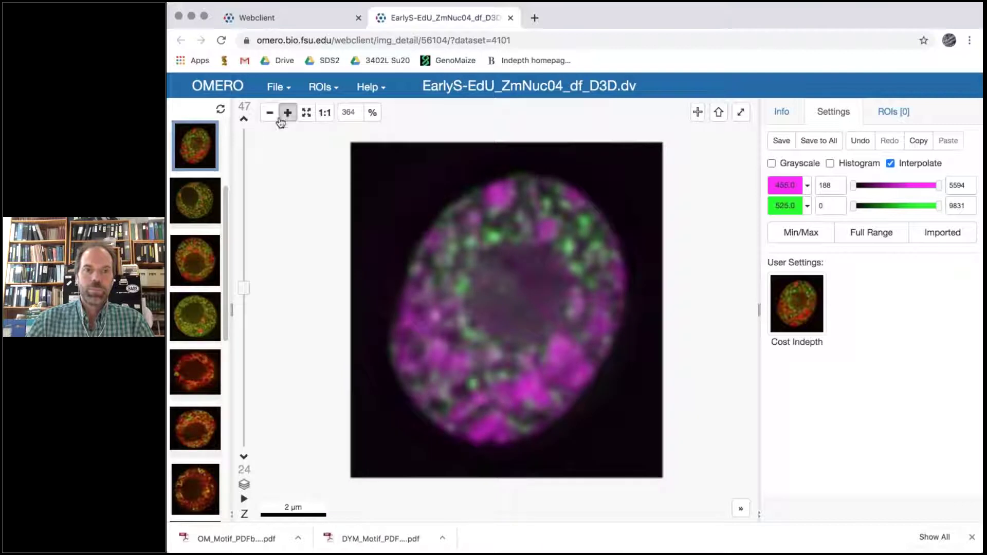
pyautogui.click(283, 113)
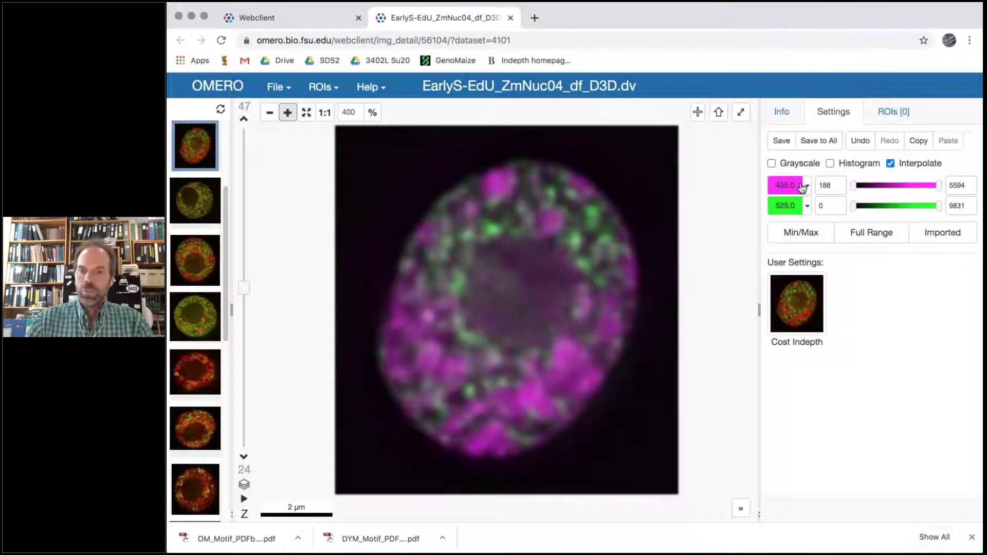
# Display the image in grayscale and alternate the view between the 525.0 and 455.0 channels, ending on 455.0.
pyautogui.click(772, 163)
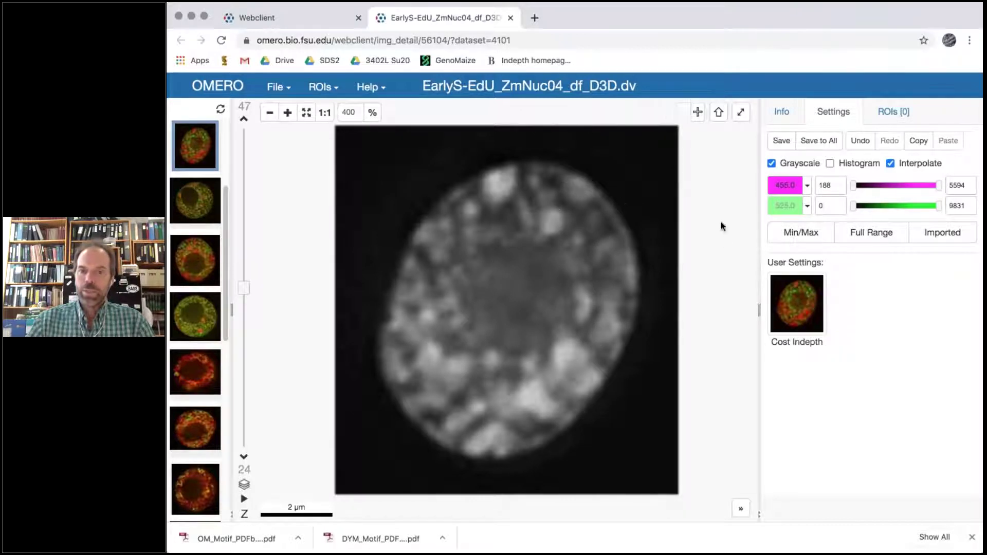
pyautogui.click(781, 206)
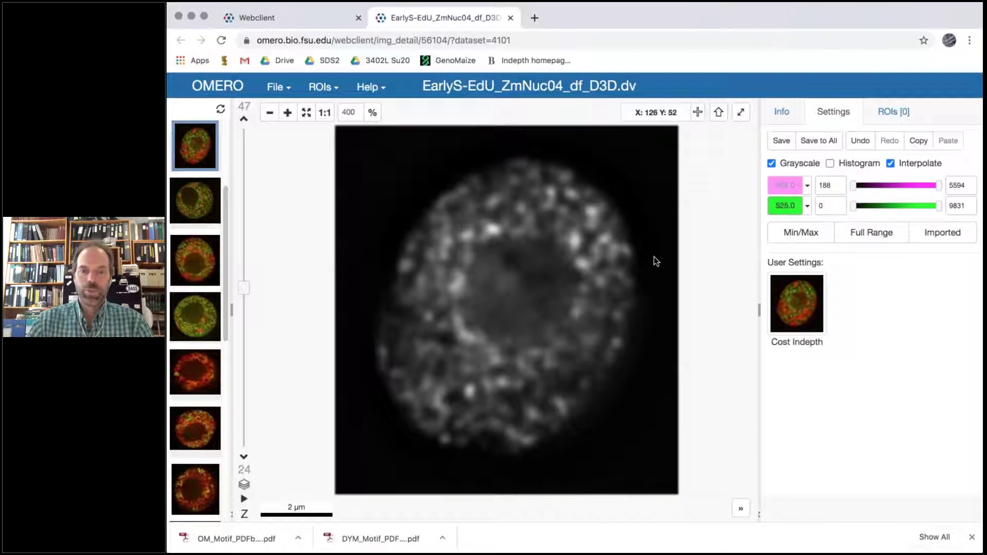
pyautogui.click(781, 192)
pyautogui.click(784, 192)
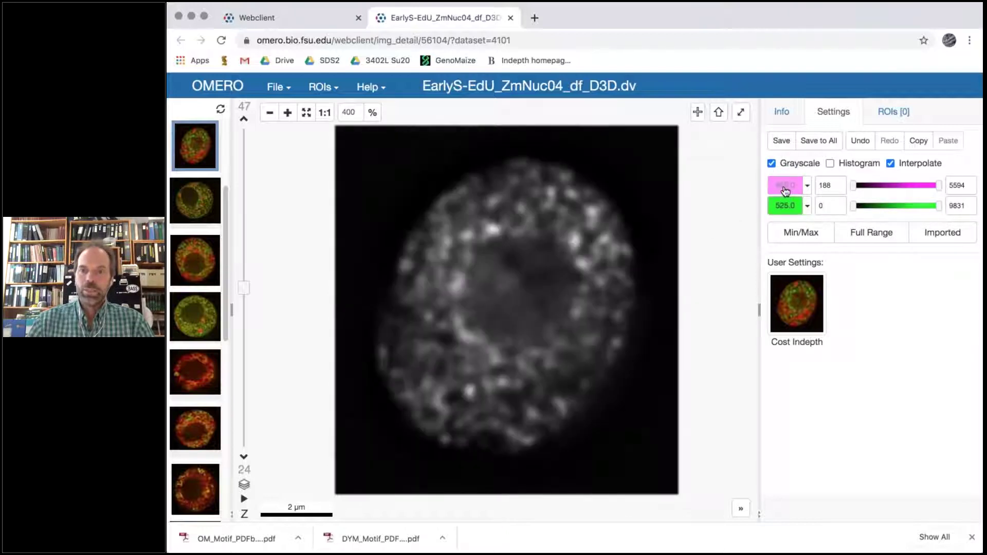
pyautogui.click(783, 193)
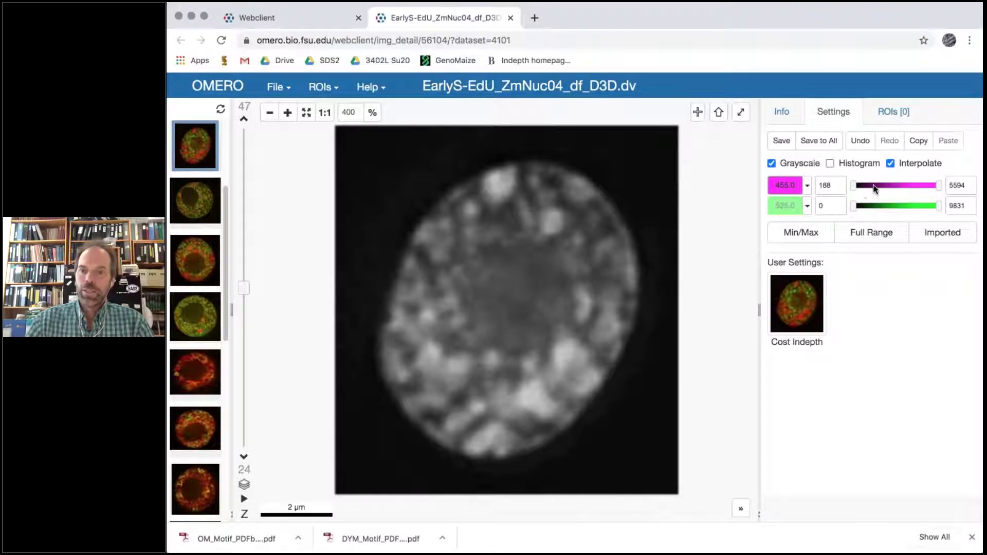
# Lower the 455.0 channel's maximum intensity to 1529 and bring it back to 5594.
pyautogui.moveTo(939, 185); pyautogui.dragTo(875, 187)
pyautogui.doubleClick(957, 185)
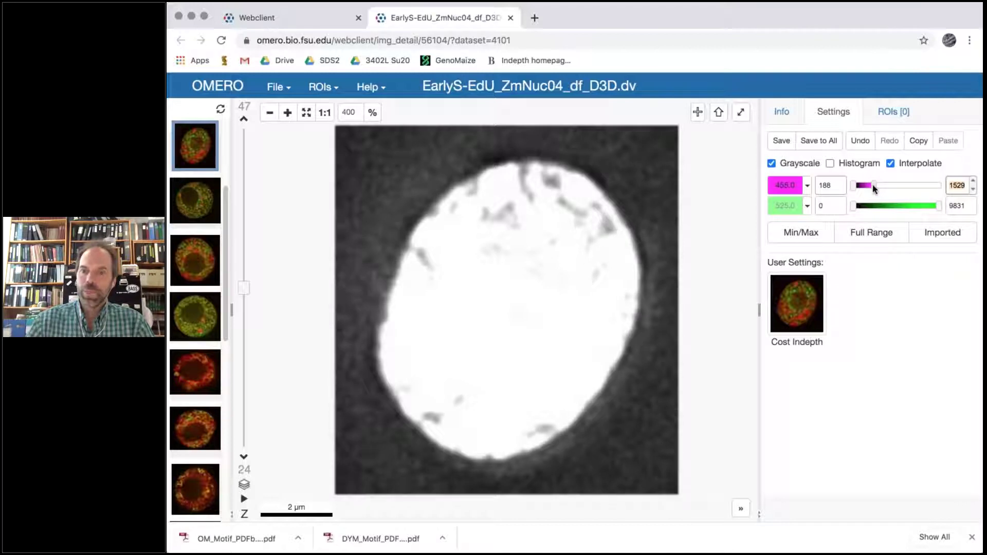
pyautogui.write('3901')
pyautogui.press('Return')
pyautogui.moveTo(926, 189); pyautogui.dragTo(938, 186)
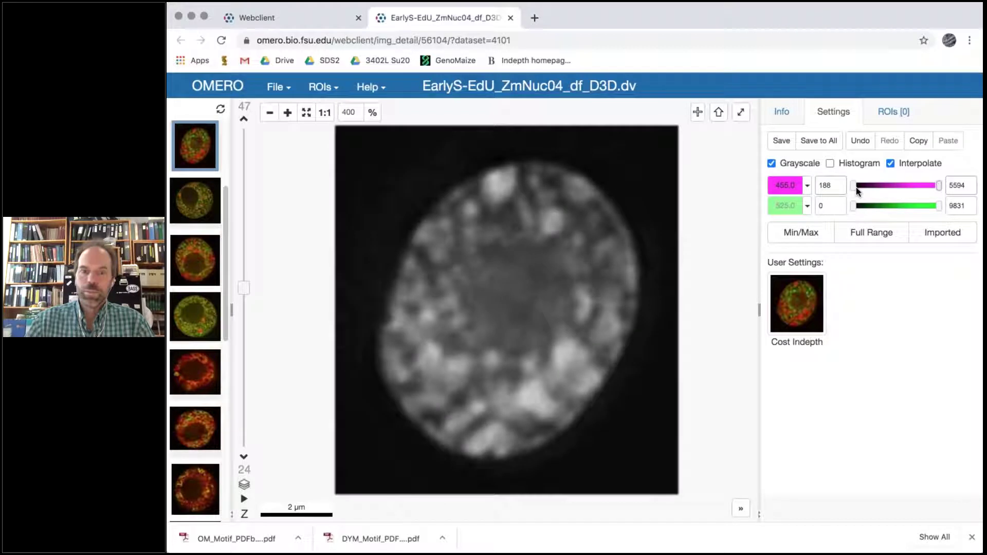
pyautogui.moveTo(853, 186)
pyautogui.mouseDown()
pyautogui.moveTo(881, 188)
pyautogui.moveTo(855, 188)
pyautogui.mouseUp()
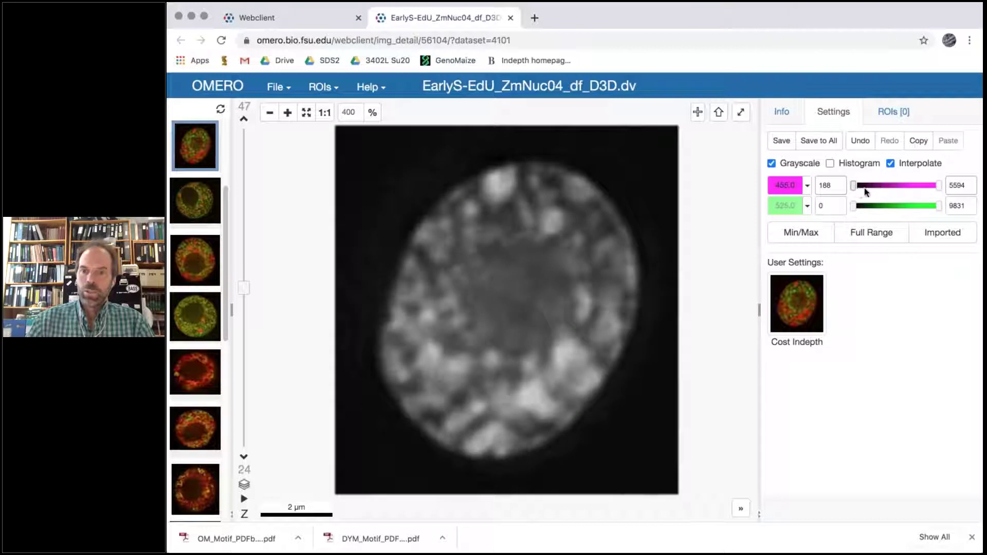
# Narrow the 455.0 channel's intensity range to 2663–5036 and widen it back to nearly its whole extent.
pyautogui.click(832, 190)
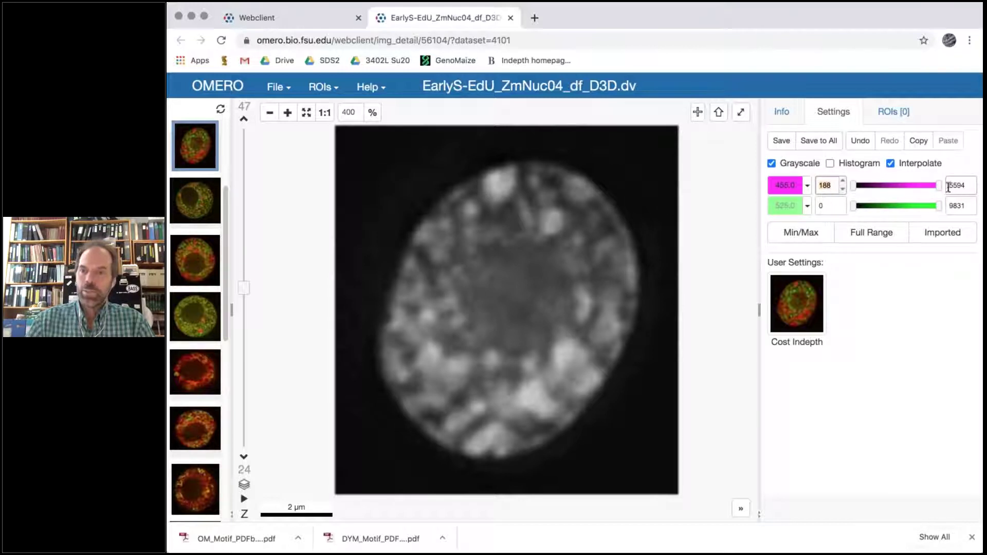
pyautogui.moveTo(938, 185); pyautogui.dragTo(922, 185)
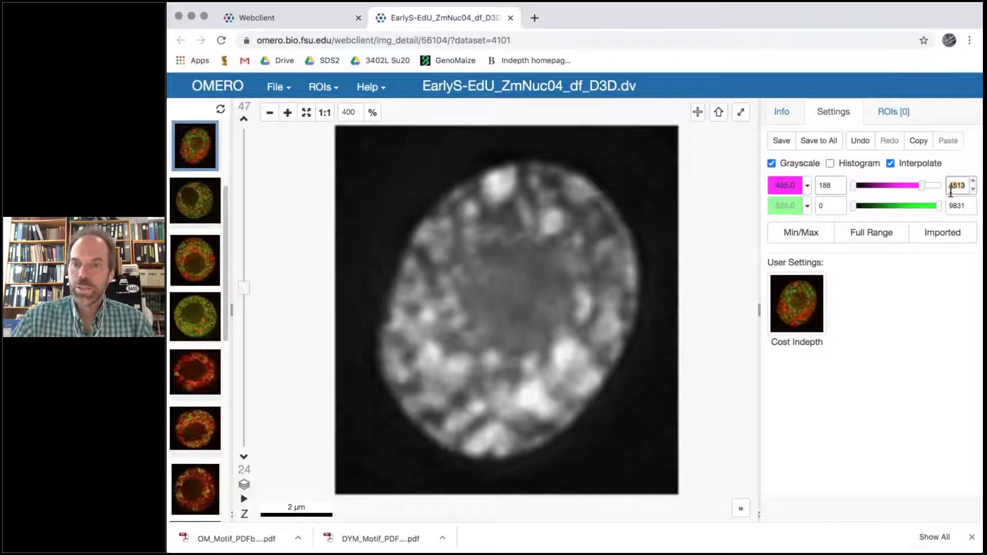
pyautogui.moveTo(920, 186); pyautogui.dragTo(880, 187)
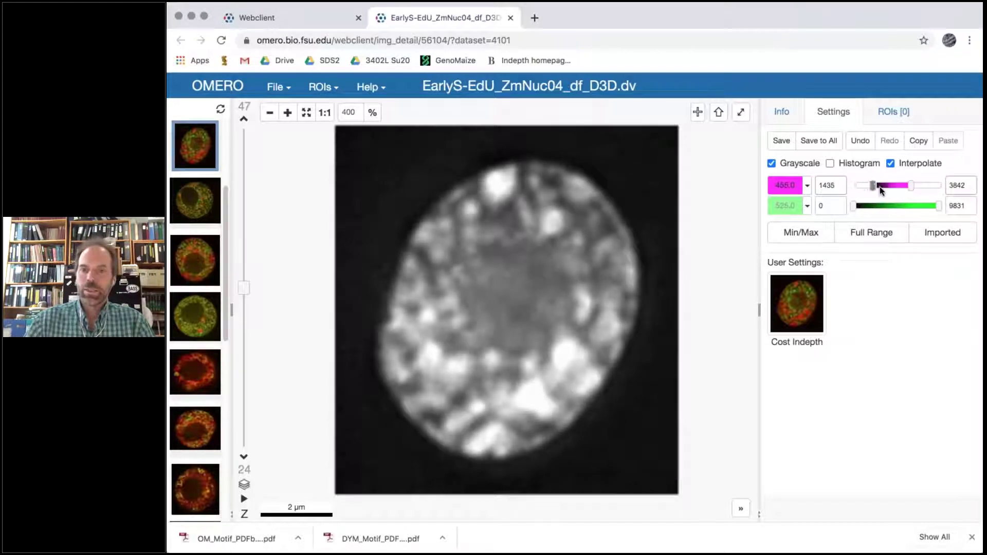
pyautogui.click(895, 185)
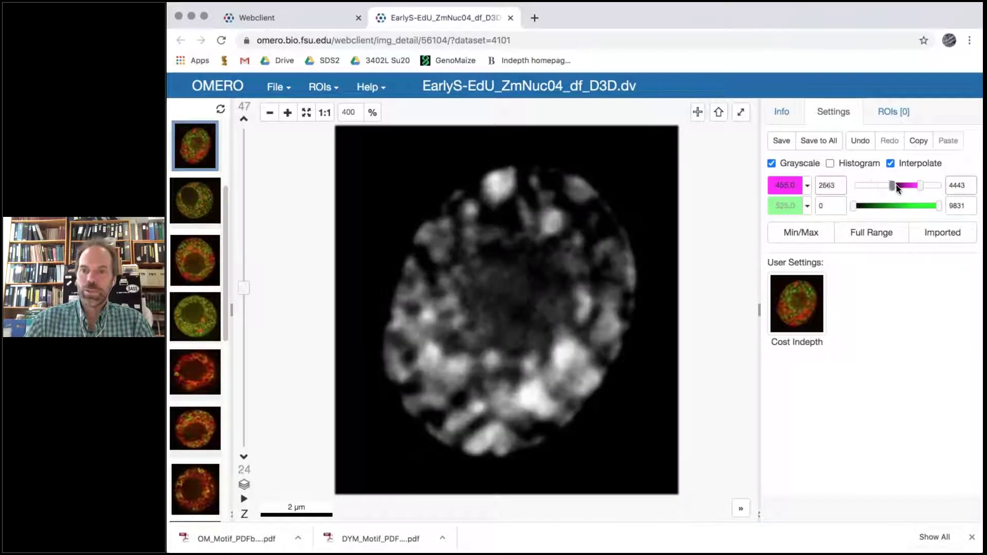
pyautogui.moveTo(920, 186); pyautogui.dragTo(930, 185)
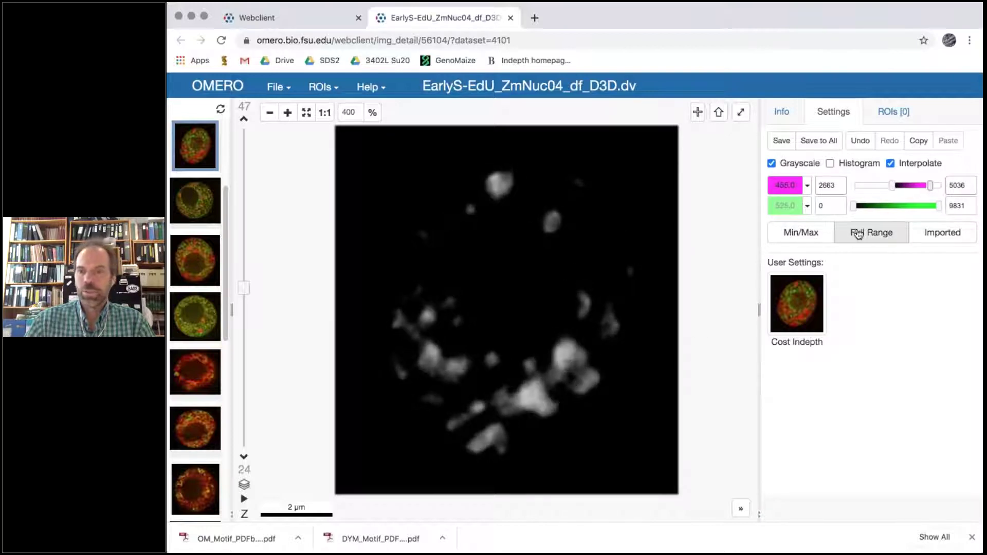
pyautogui.moveTo(892, 187); pyautogui.dragTo(854, 185)
pyautogui.moveTo(929, 186); pyautogui.dragTo(939, 185)
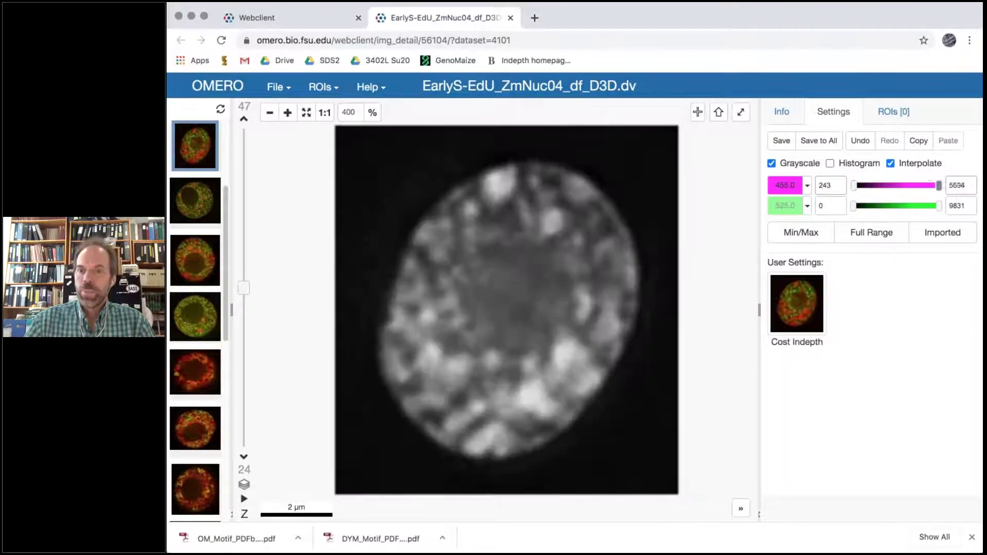
# Restore the imported rendering settings after trying the full intensity range, and recolor the 455.0 channel magenta.
pyautogui.click(888, 234)
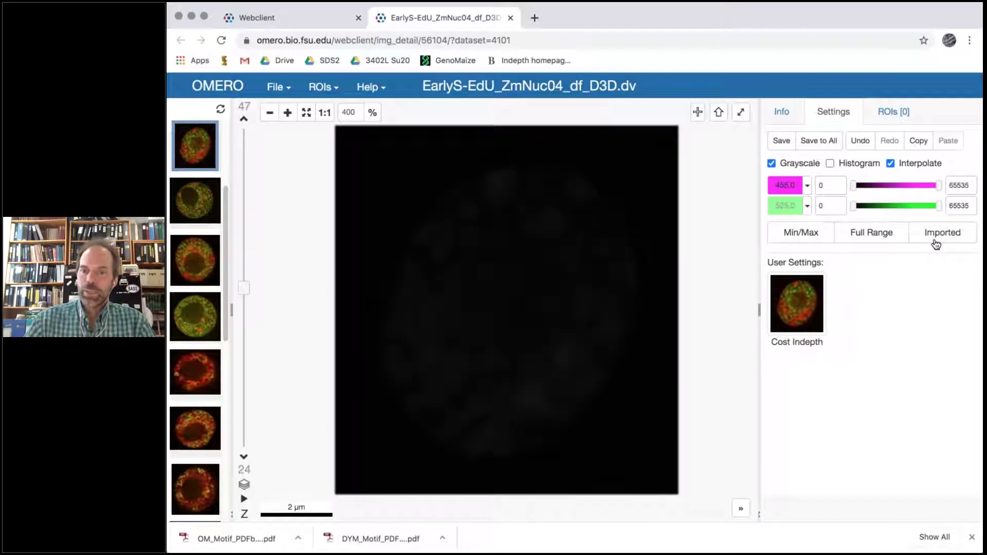
pyautogui.click(935, 241)
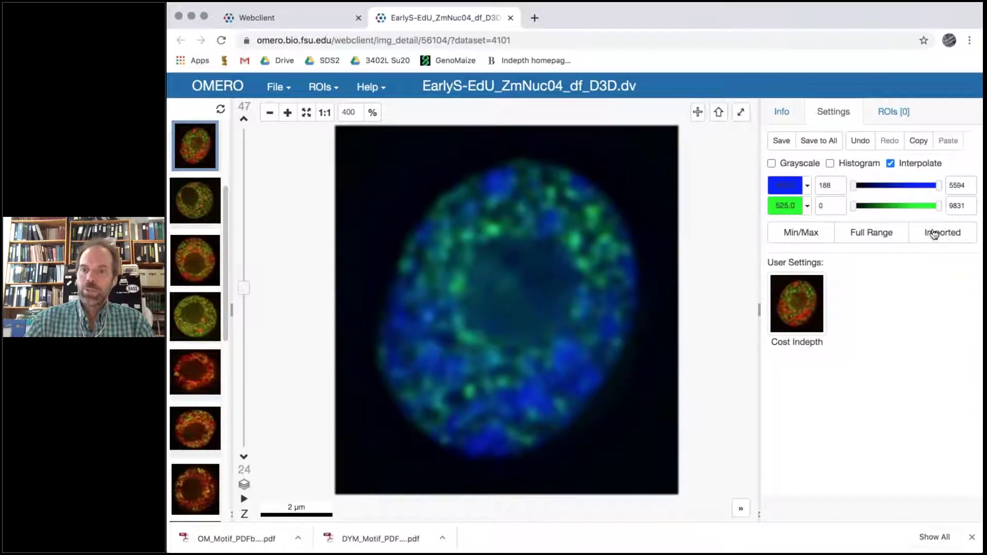
pyautogui.click(808, 187)
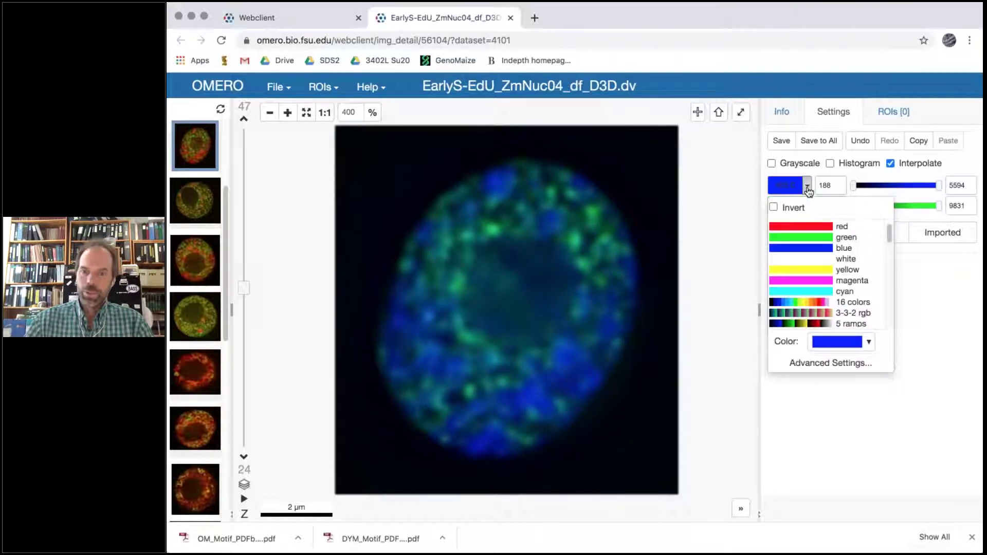
pyautogui.click(809, 281)
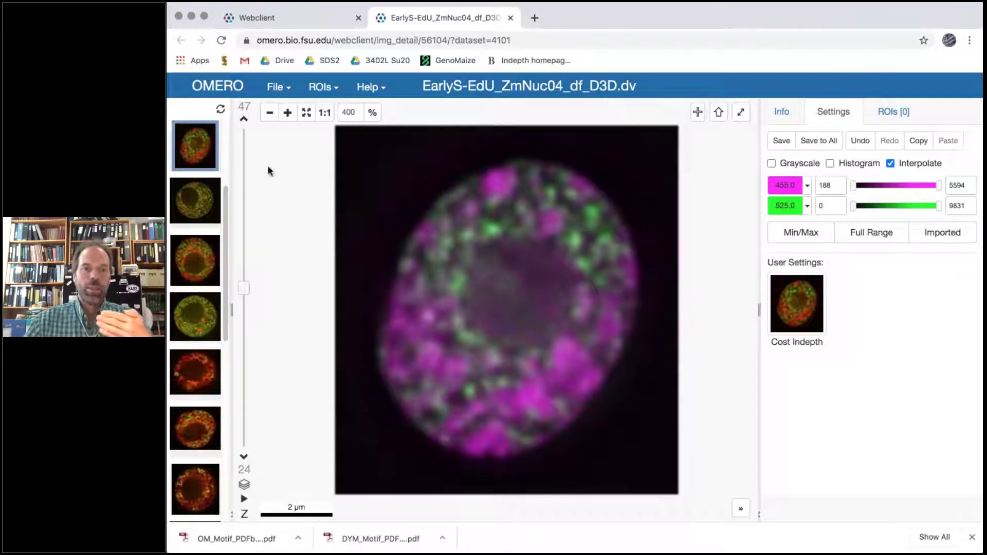
# Advance through the nucleus Z-stack one slice at a time from slice 24 up to slice 42.
pyautogui.click(244, 121)
pyautogui.click(244, 122)
pyautogui.click(244, 122)
pyautogui.click(244, 121)
pyautogui.click(244, 122)
pyautogui.click(244, 121)
pyautogui.click(245, 121)
pyautogui.click(244, 121)
pyautogui.click(244, 121)
pyautogui.click(244, 121)
pyautogui.click(244, 122)
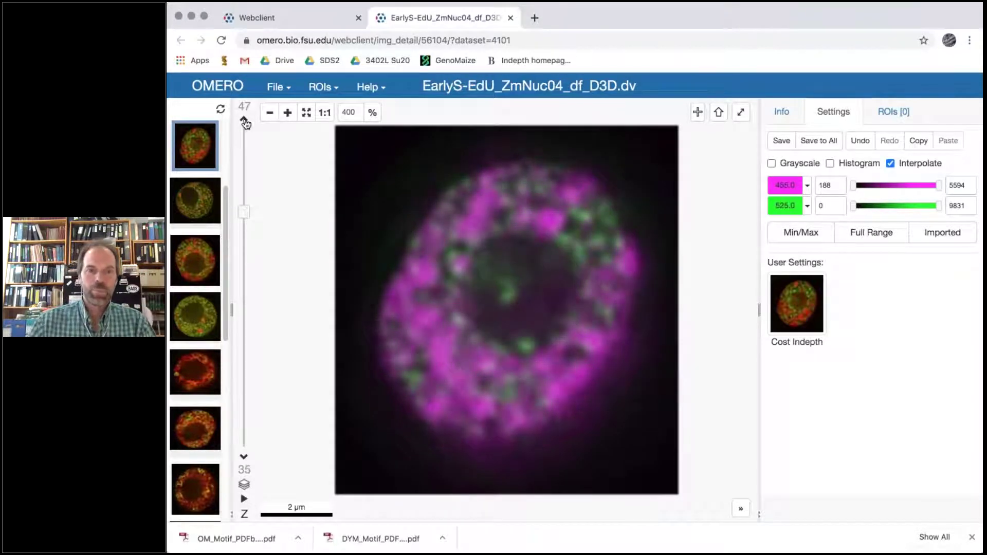
pyautogui.click(244, 122)
pyautogui.click(244, 122)
pyautogui.click(244, 121)
pyautogui.click(244, 121)
pyautogui.click(244, 121)
pyautogui.click(244, 122)
pyautogui.click(244, 121)
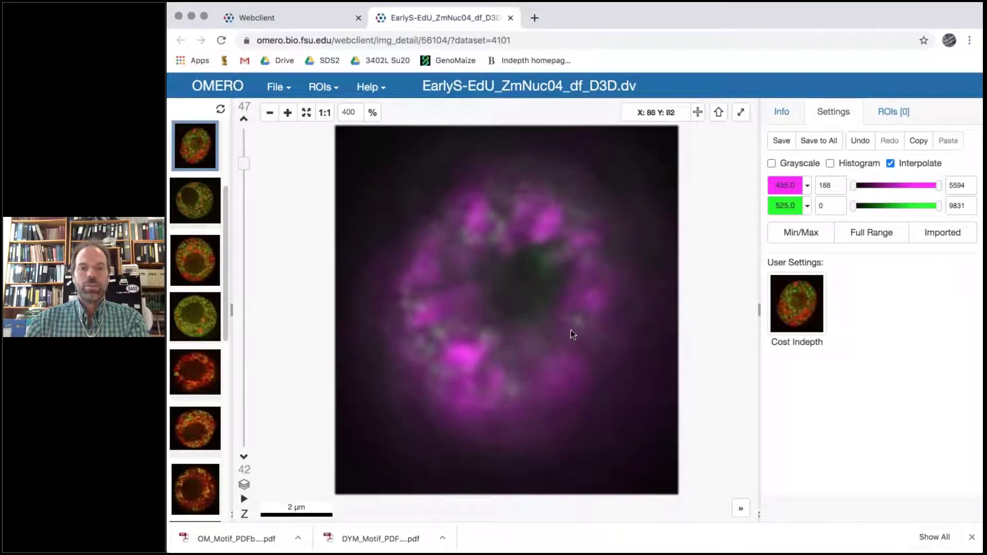
# Go back down through the Z-stack one slice at a time to slice 24.
pyautogui.click(244, 457)
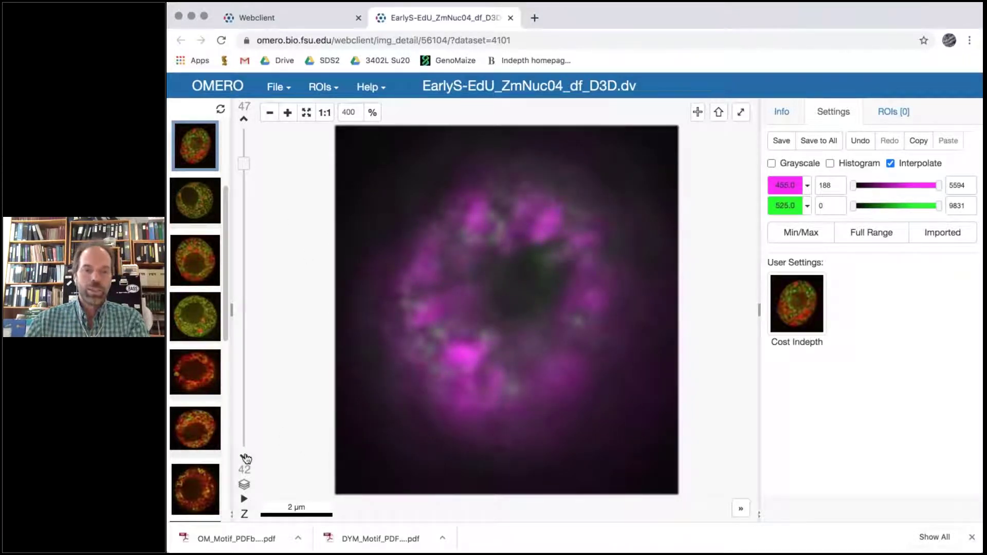
pyautogui.click(244, 457)
pyautogui.click(245, 457)
pyautogui.click(245, 457)
pyautogui.click(244, 457)
pyautogui.click(244, 457)
pyautogui.click(244, 457)
pyautogui.click(244, 457)
pyautogui.click(245, 457)
pyautogui.click(244, 457)
pyautogui.click(245, 456)
pyautogui.click(244, 457)
pyautogui.click(244, 457)
pyautogui.click(244, 457)
pyautogui.click(244, 457)
pyautogui.click(245, 457)
pyautogui.click(244, 457)
pyautogui.click(244, 457)
pyautogui.click(245, 457)
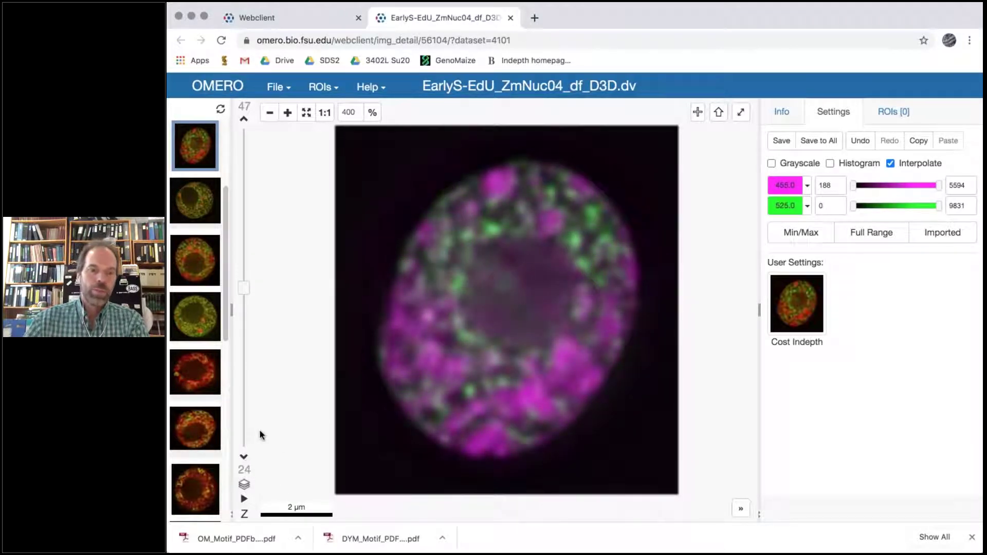
# Play the Z-stack animation starting from slice 1, and return the view to slice 24.
pyautogui.moveTo(245, 287); pyautogui.dragTo(267, 460)
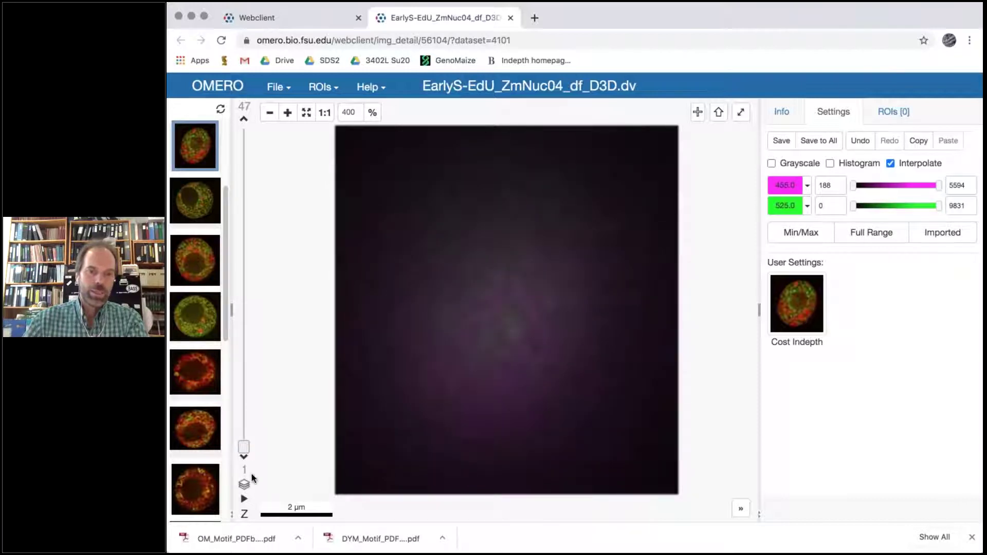
pyautogui.moveTo(245, 451)
pyautogui.mouseDown()
pyautogui.moveTo(247, 403)
pyautogui.moveTo(244, 446)
pyautogui.mouseUp()
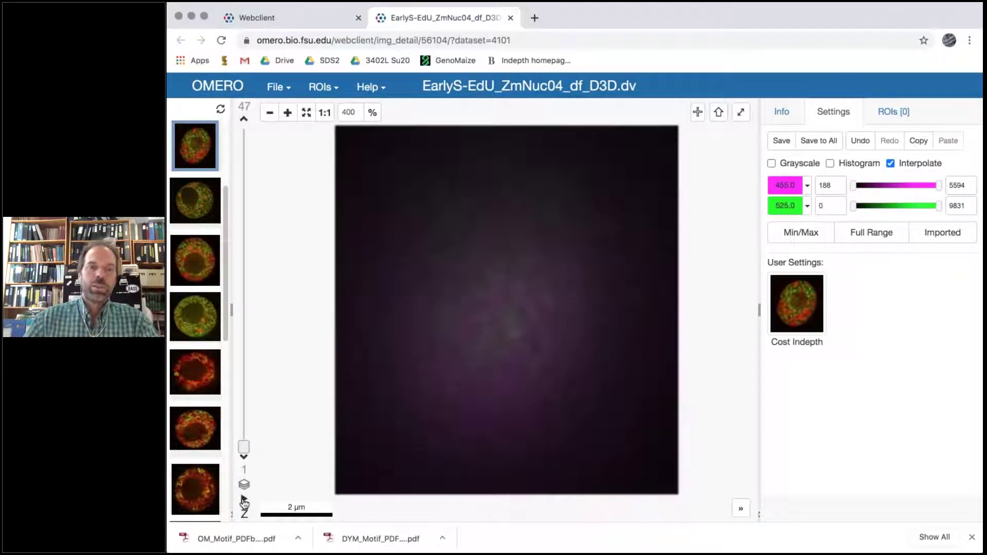
pyautogui.click(244, 502)
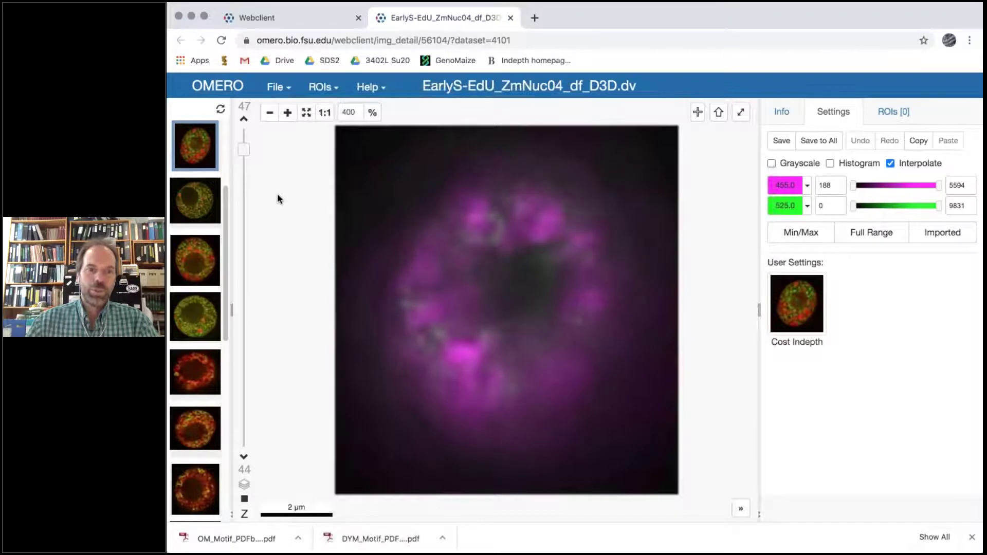
pyautogui.moveTo(246, 145); pyautogui.dragTo(249, 275)
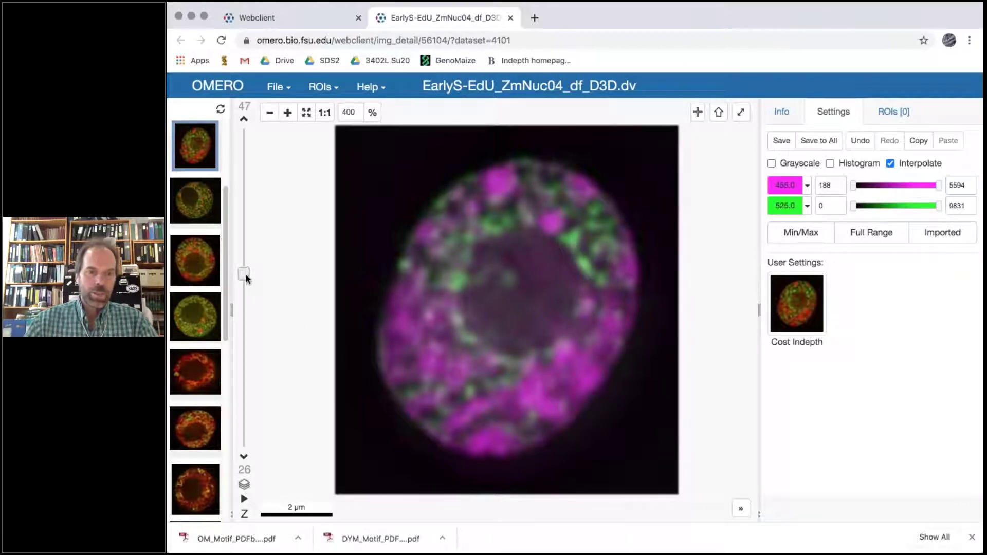
pyautogui.moveTo(247, 291); pyautogui.dragTo(245, 289)
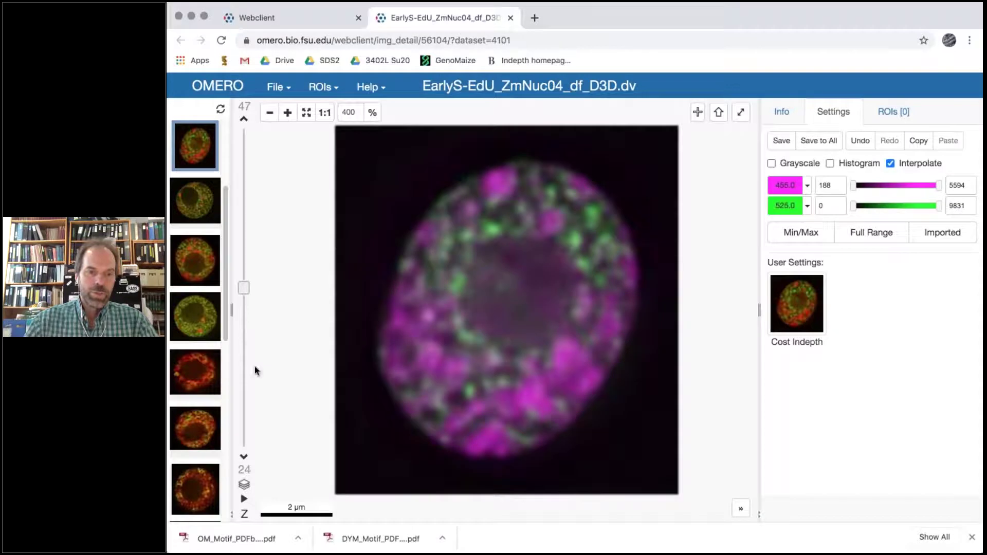
# Turn on the Z-projection and extend its range to cover slices 1 through 47.
pyautogui.click(242, 485)
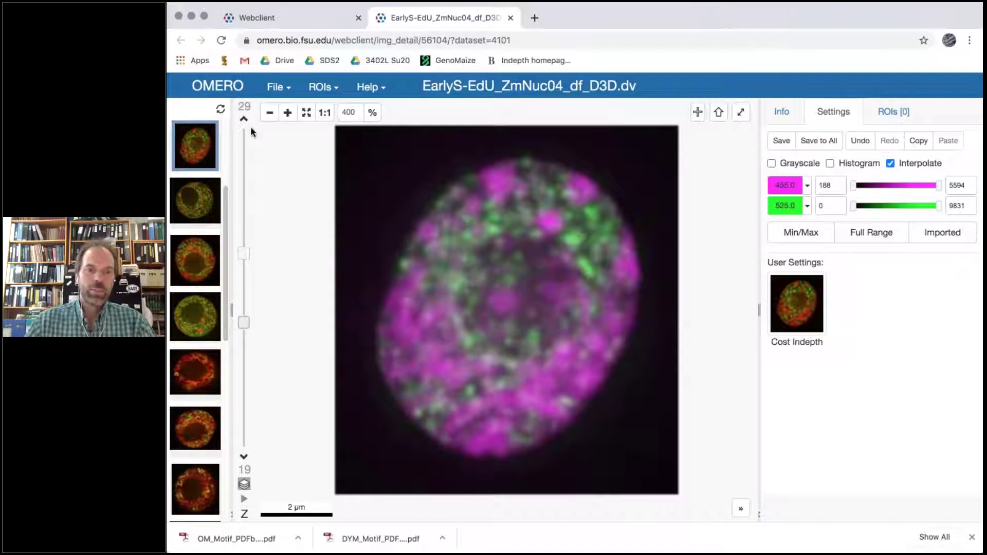
pyautogui.moveTo(250, 257); pyautogui.dragTo(247, 211)
pyautogui.moveTo(246, 319); pyautogui.dragTo(240, 394)
pyautogui.moveTo(242, 211); pyautogui.dragTo(243, 128)
pyautogui.moveTo(241, 393); pyautogui.dragTo(244, 447)
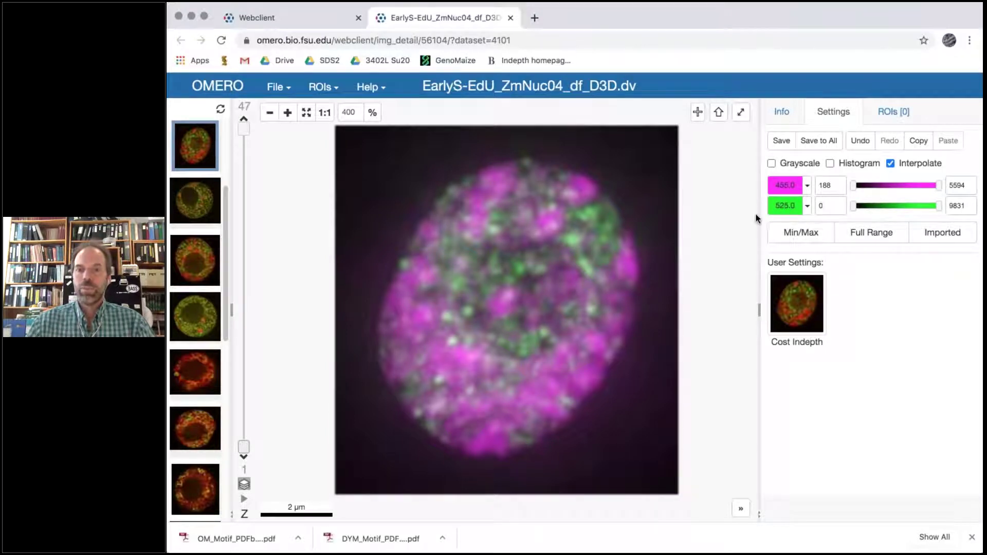
# Show the intensity histogram of the 455.0 channel for inspection and hide it again.
pyautogui.click(829, 164)
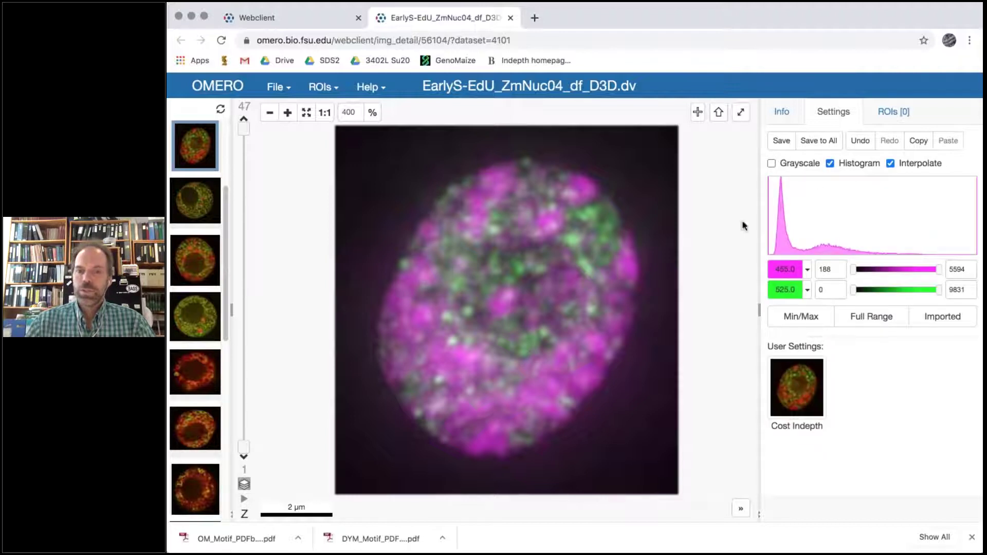
pyautogui.click(830, 164)
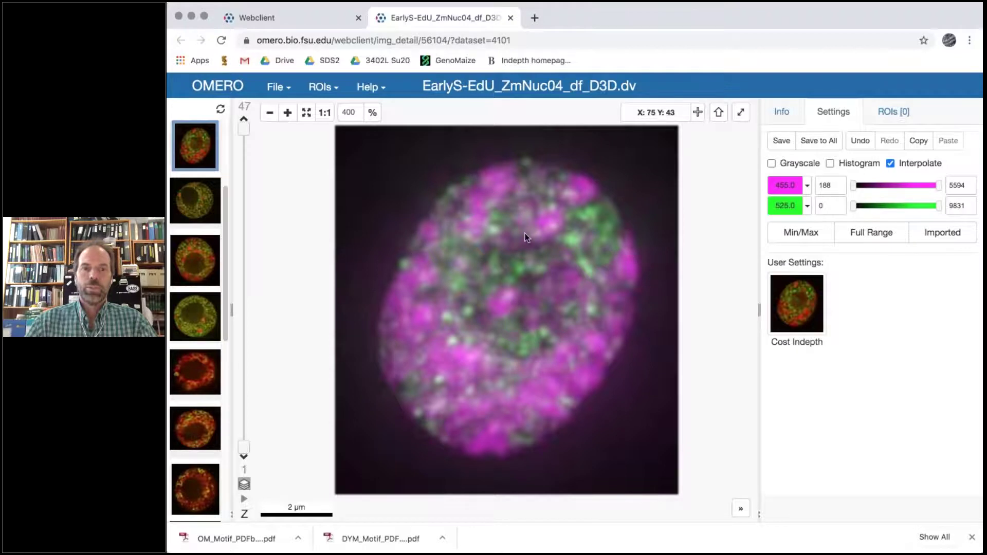
# Save the current viewport of the projected nucleus image as a PNG file.
pyautogui.rightClick(410, 169)
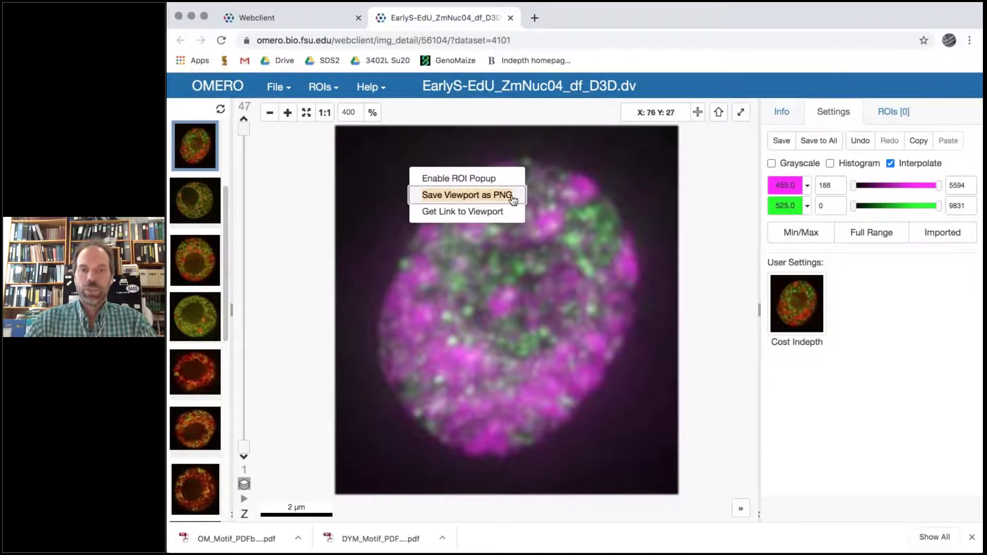
pyautogui.rightClick(534, 195)
pyautogui.click(568, 225)
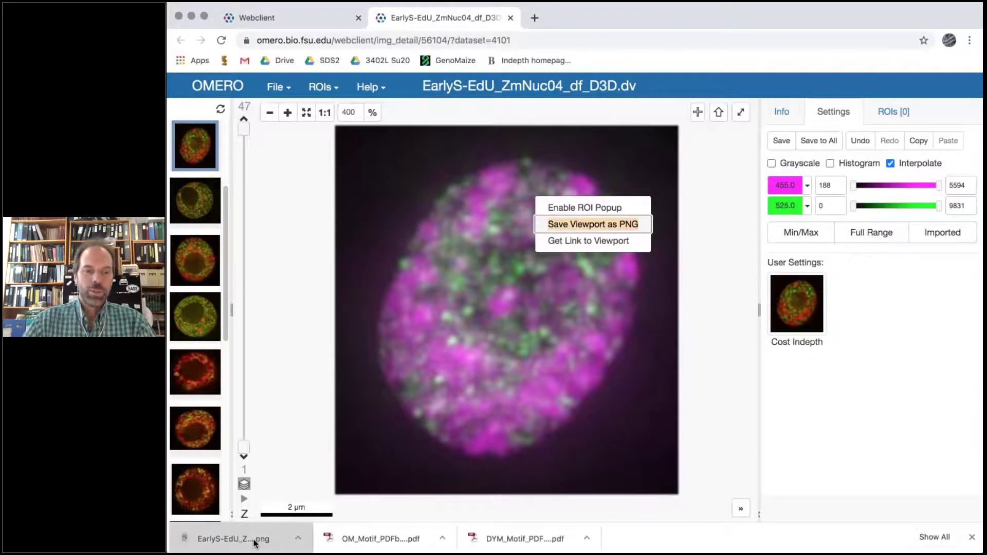
# Open the downloaded PNG of the nucleus view and dismiss the image's context menu.
pyautogui.click(253, 543)
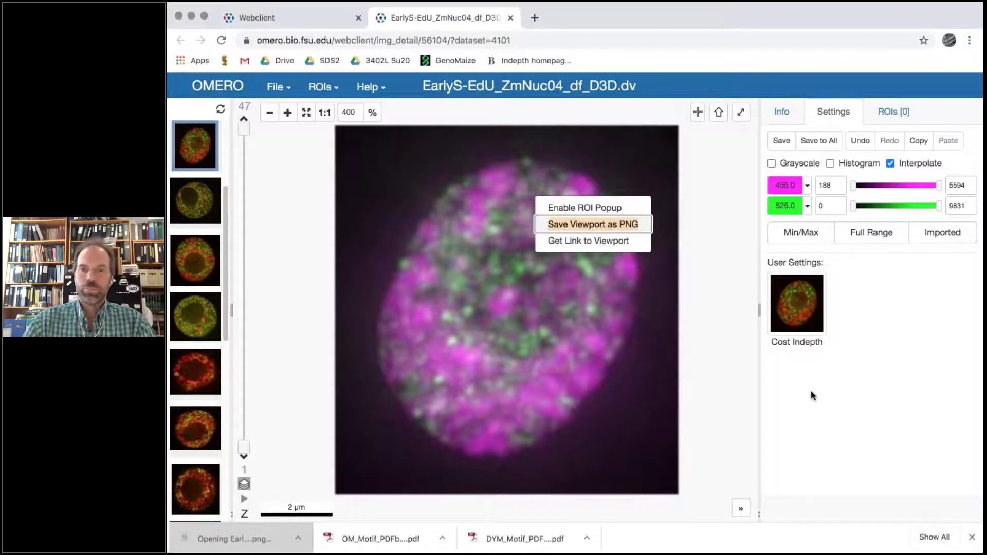
pyautogui.click(340, 230)
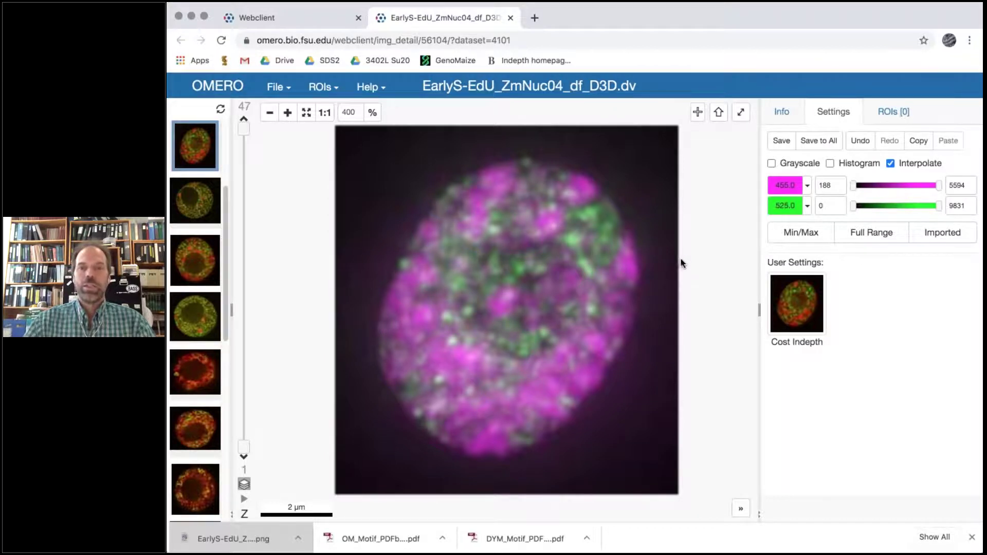
# Return to the Webclient, view the IDP1002 SOMATIC S-phase Nuclei dataset details, and show the download and export options for EarlyS-EdU_ZmNuc03_df_D3D.dv.
pyautogui.click(282, 21)
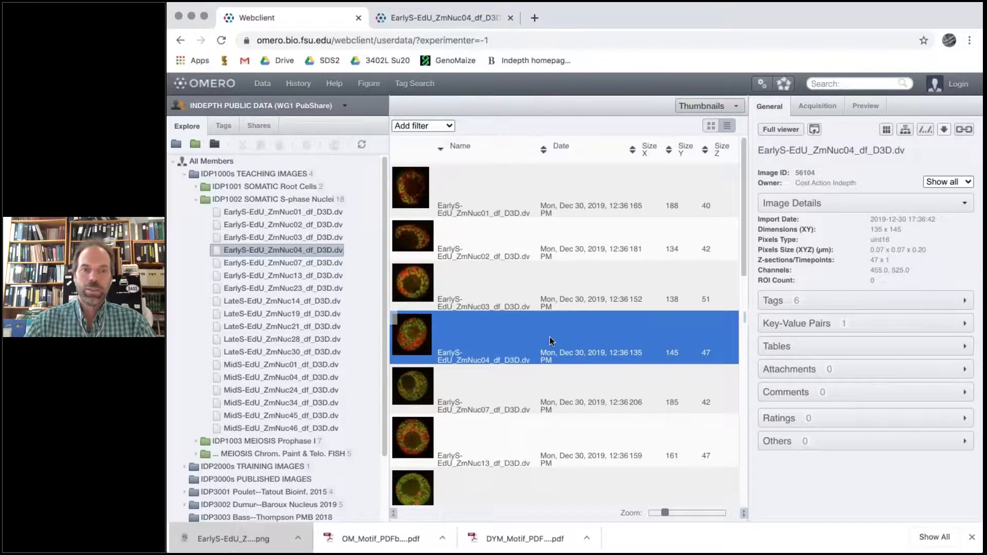
pyautogui.click(257, 199)
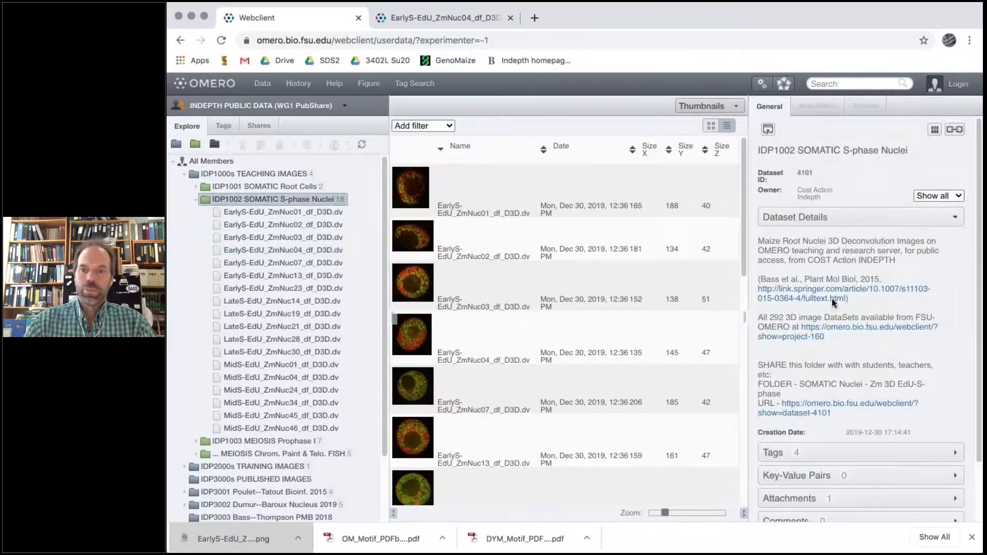
pyautogui.click(420, 291)
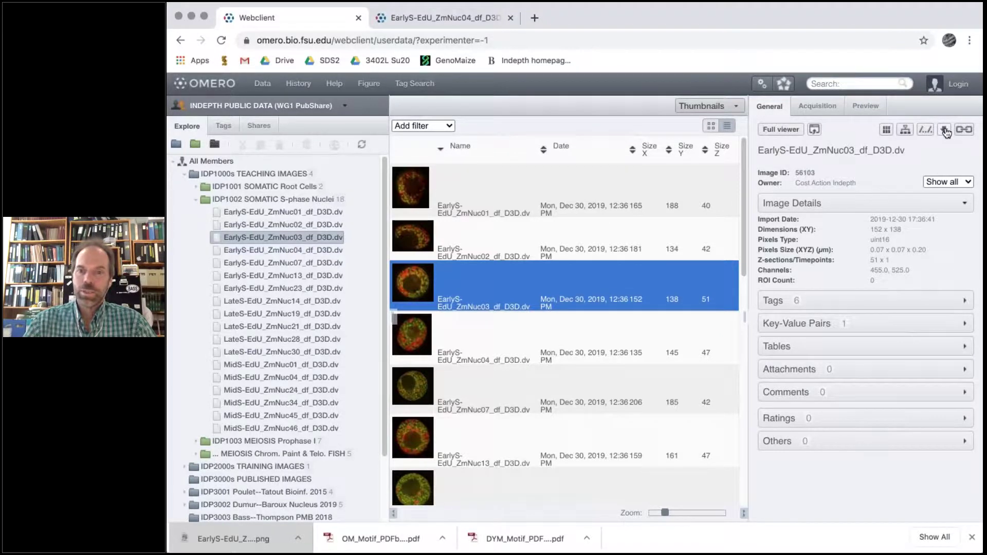
pyautogui.click(945, 131)
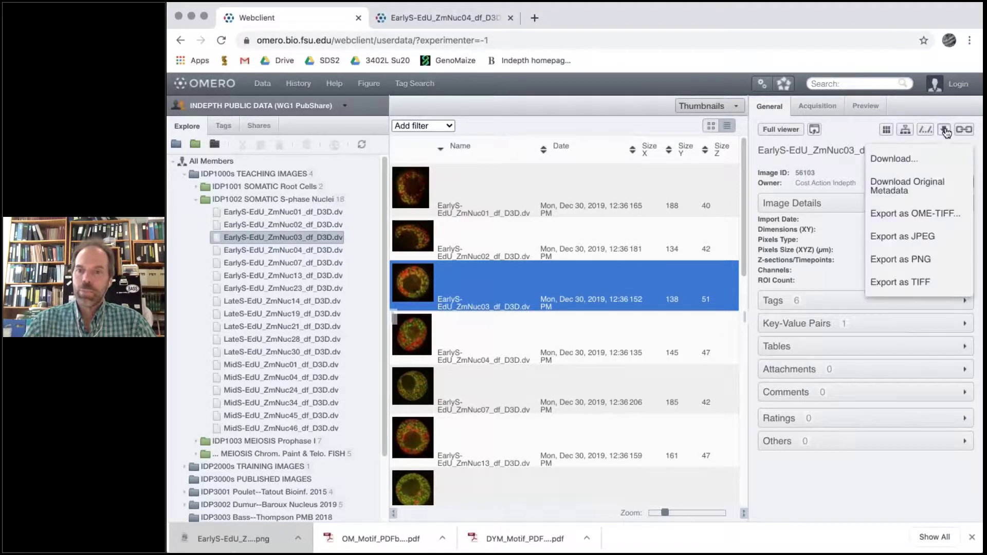
pyautogui.click(891, 190)
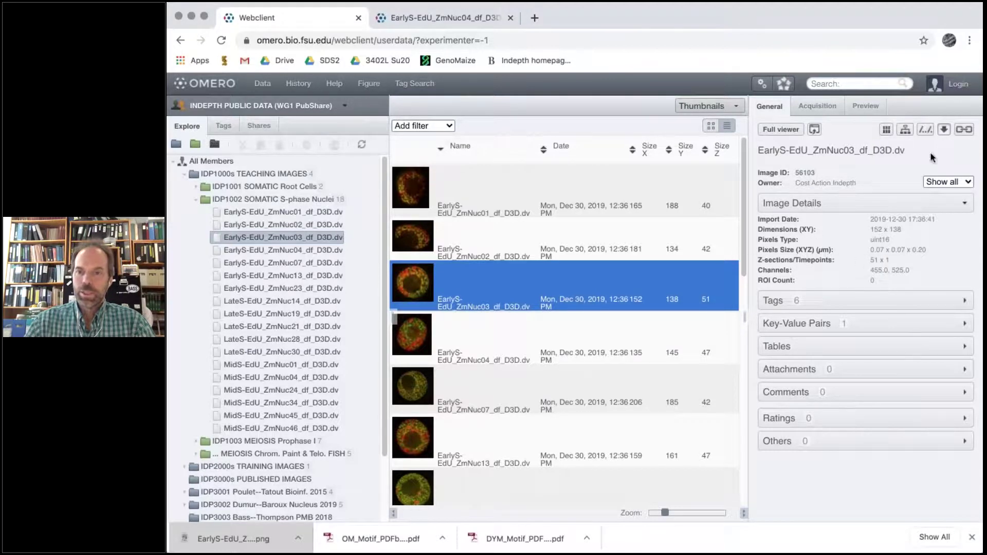
pyautogui.click(945, 131)
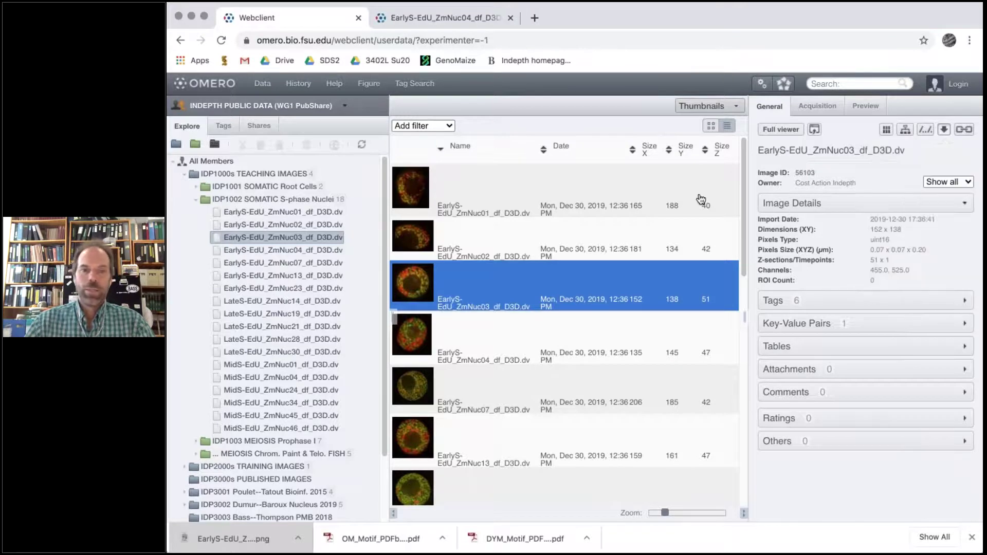
# Collapse the IDP1002 dataset and expand the IDP3002 project to open its Figure1 dataset.
pyautogui.click(197, 199)
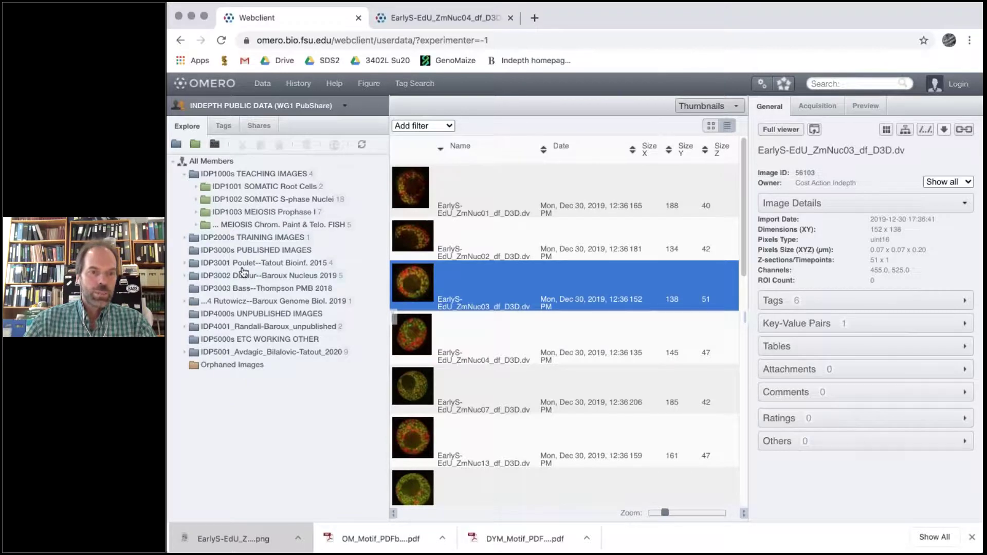
pyautogui.doubleClick(227, 280)
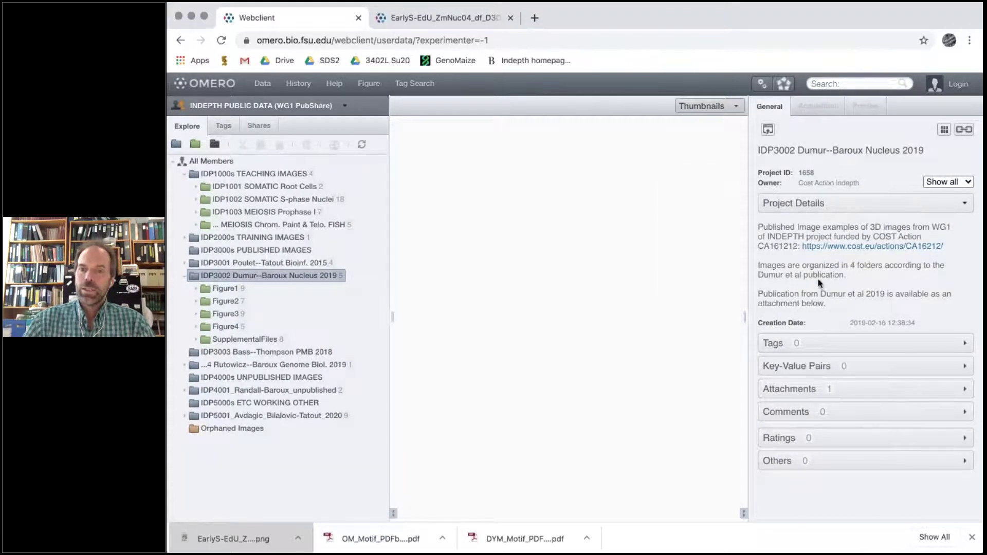
pyautogui.click(231, 288)
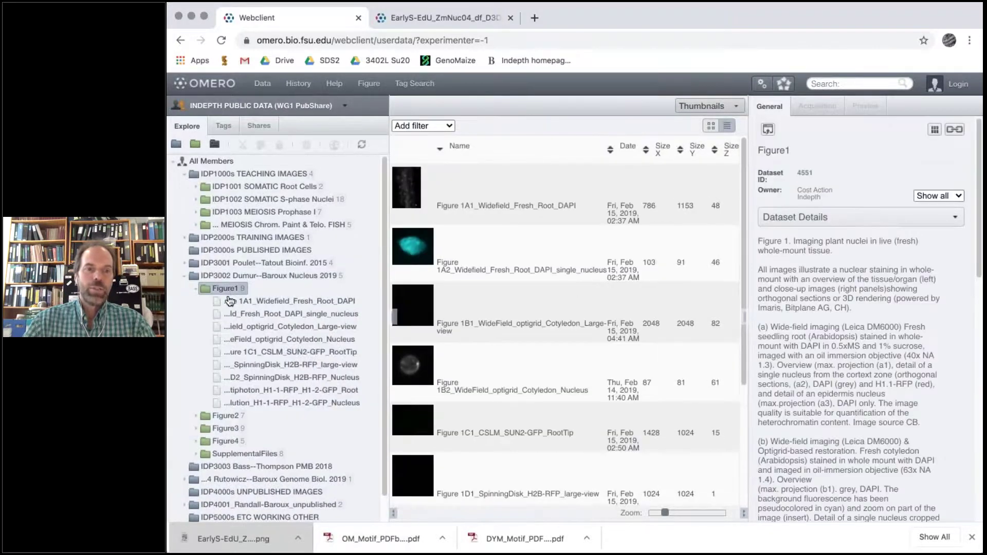
# Review the details of several Figure1 images in turn, including 1A2, 1C1 and the 1D1 spinning-disk large view.
pyautogui.scroll(-1, 227, 293)
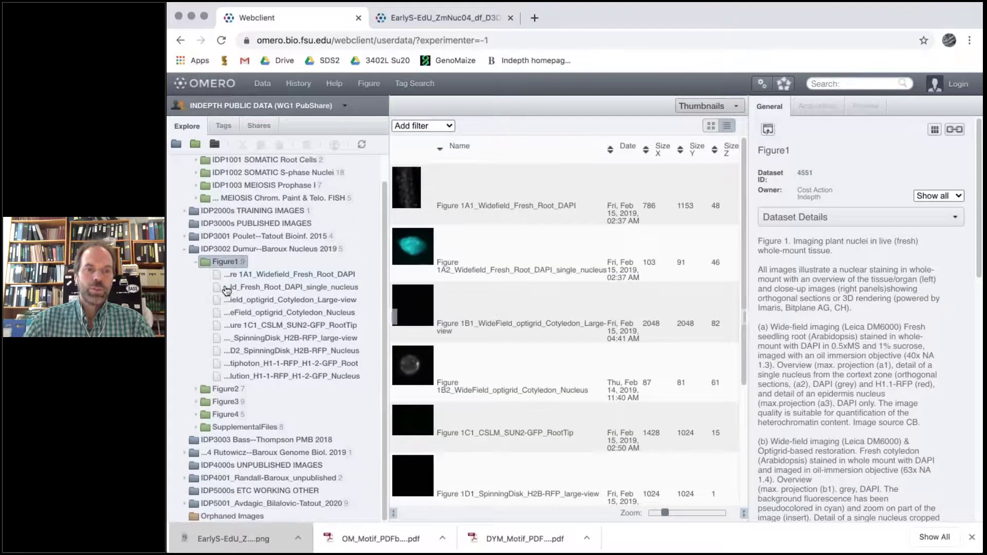
pyautogui.click(267, 286)
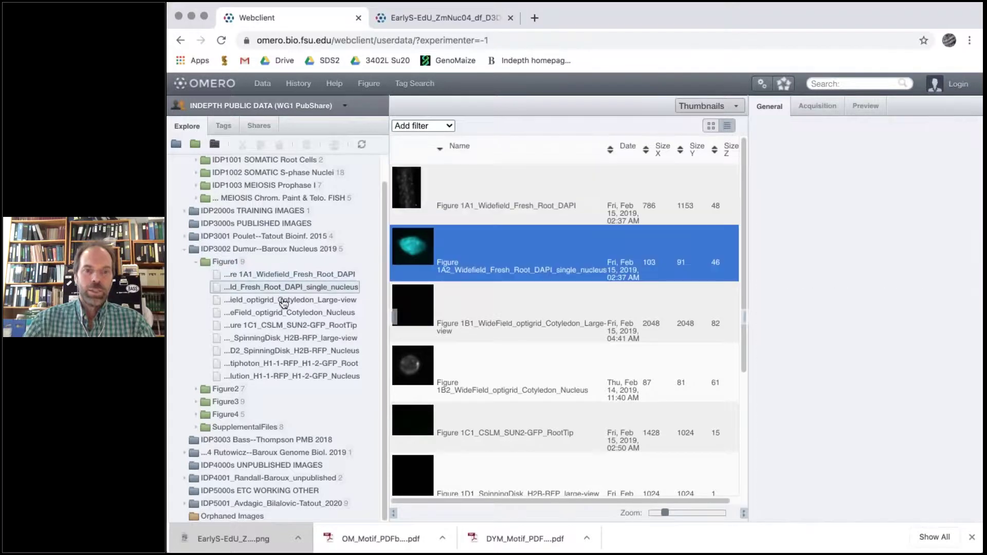
pyautogui.click(283, 301)
pyautogui.click(291, 325)
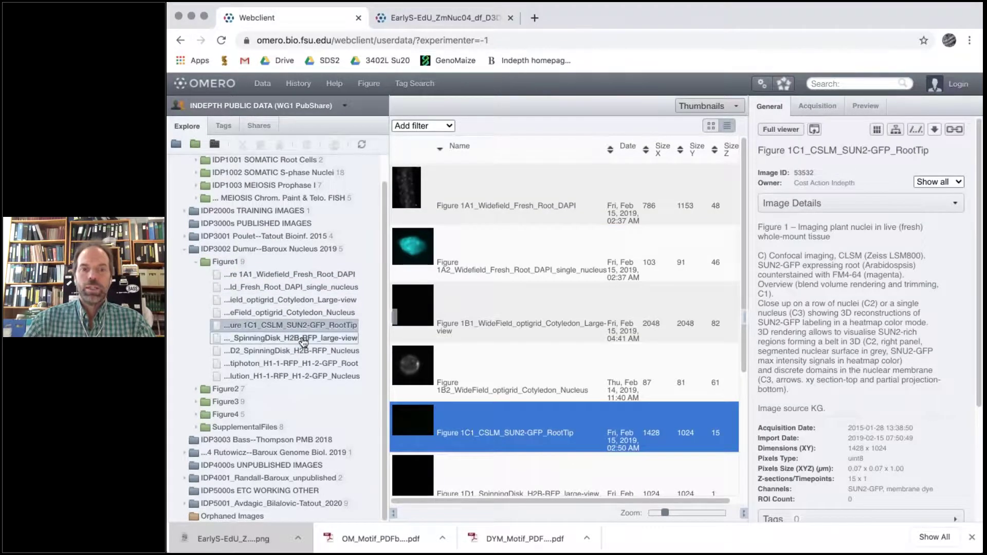
pyautogui.click(303, 342)
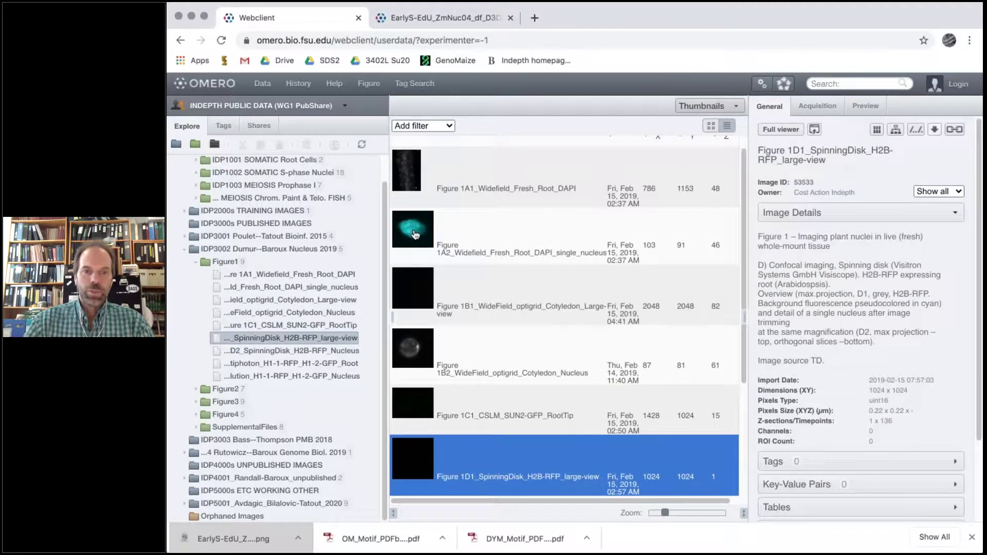
# Open Figure 1A2_Widefield_Fresh_Root_DAPI_single_nucleus in the full viewer and show the colour options of its first channel.
pyautogui.doubleClick(416, 235)
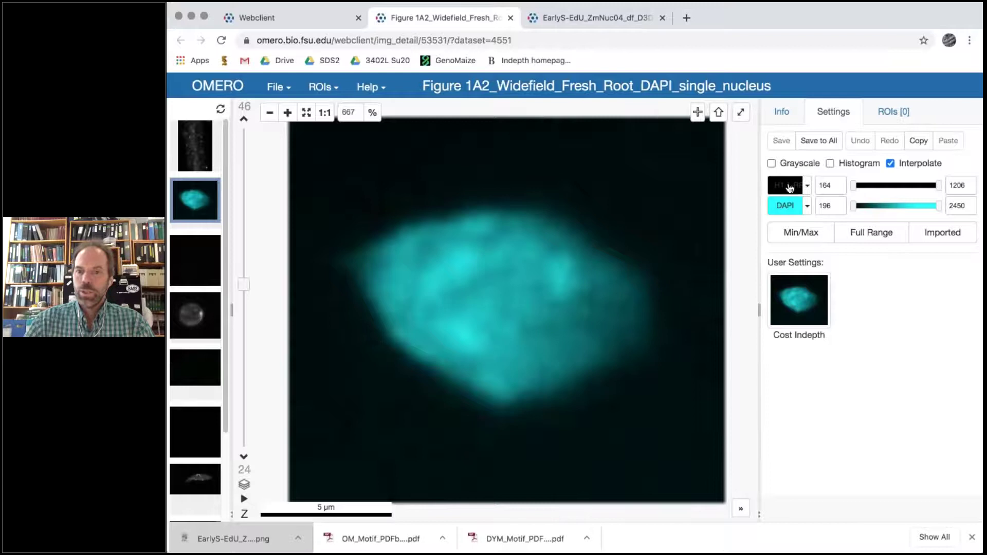
pyautogui.click(807, 186)
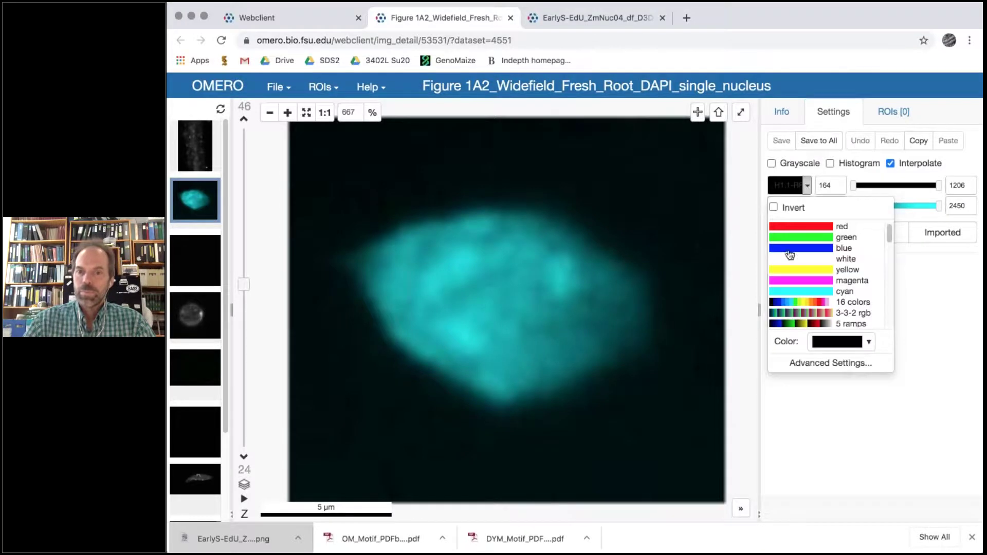
# Return to the Webclient and open Figure 1D2_SpinningDisk_H2B-RFP_Nucleus in the full viewer.
pyautogui.click(314, 19)
pyautogui.click(297, 354)
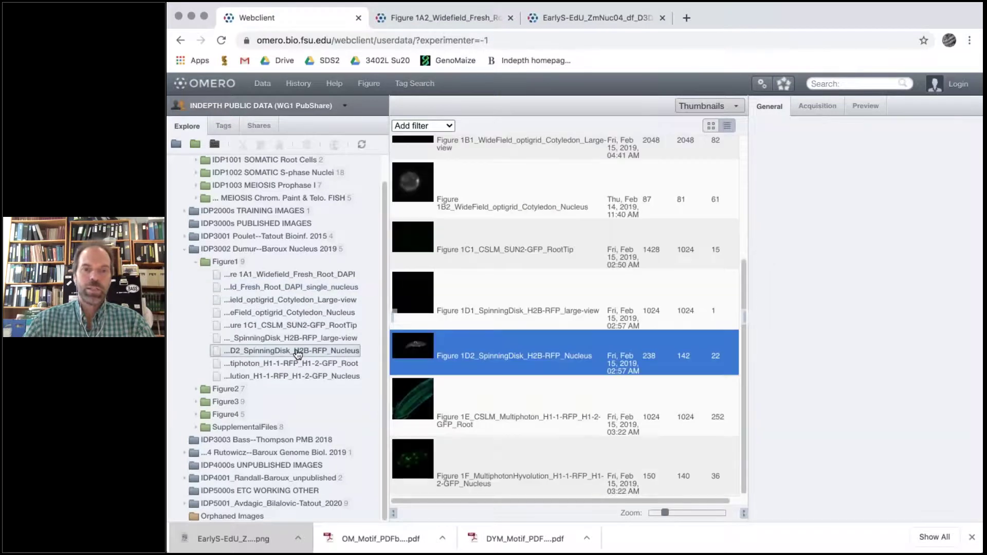
pyautogui.doubleClick(298, 353)
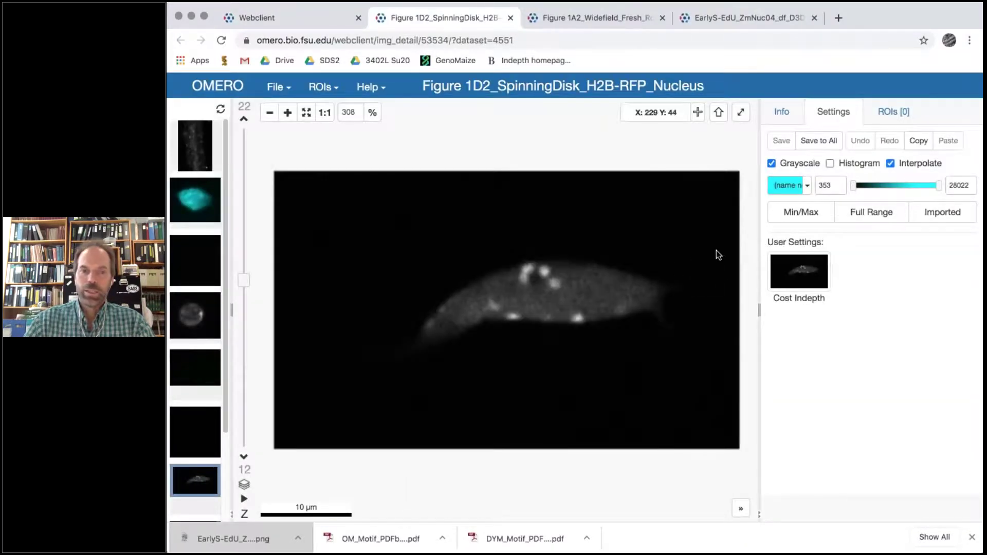
# Move through the Z-slices of the spinning-disk nucleus and turn on the Z-projection over slices 5 to 15.
pyautogui.click(242, 121)
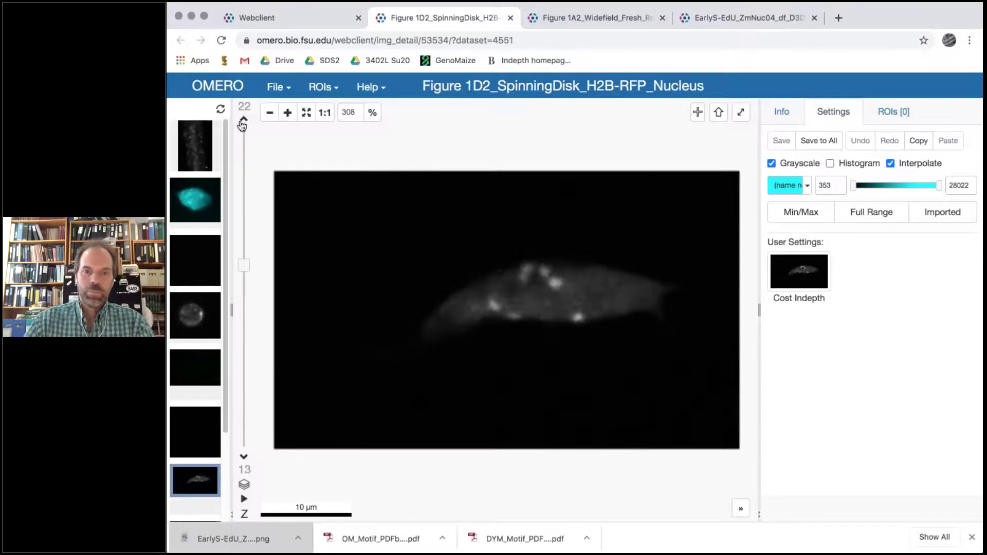
pyautogui.click(243, 121)
pyautogui.click(243, 122)
pyautogui.click(244, 266)
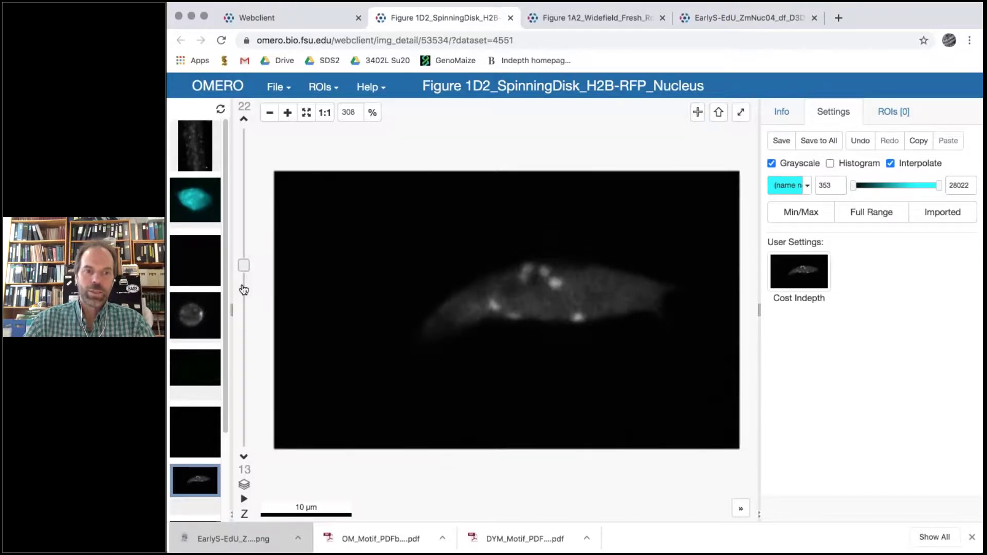
pyautogui.click(244, 310)
pyautogui.click(247, 483)
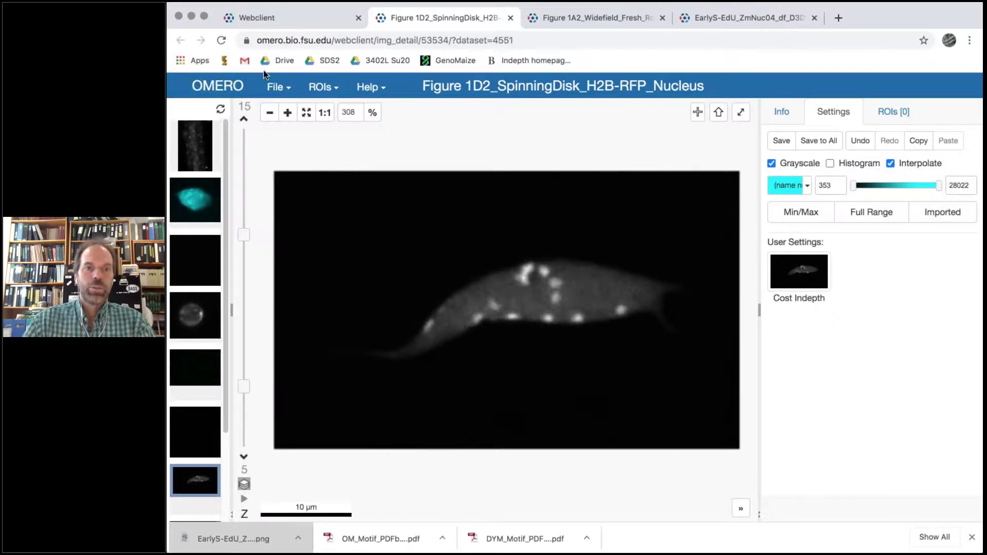
# Return to the Webclient, collapse the IDP3002 and IDP1000s TEACHING IMAGES projects, and show the teaching project's details.
pyautogui.click(322, 18)
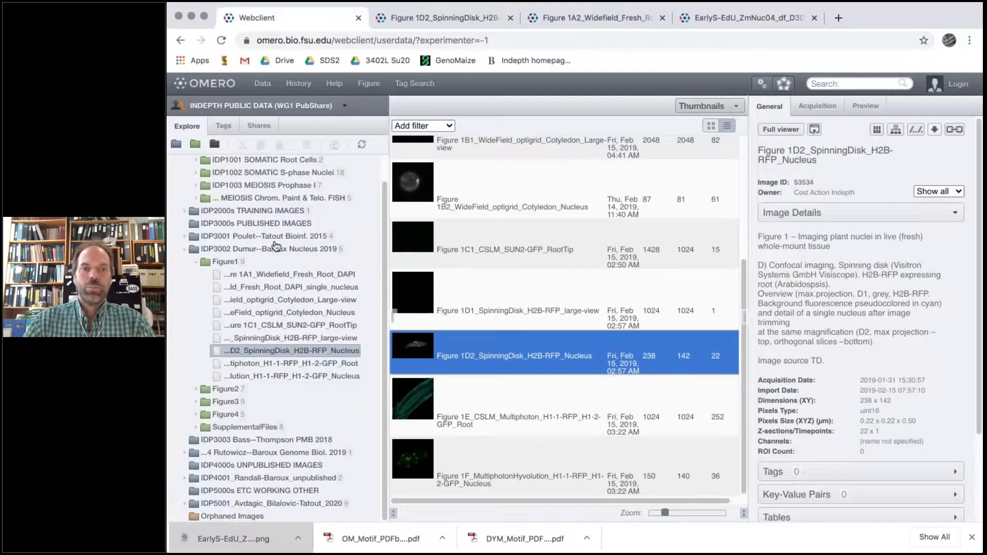
pyautogui.click(184, 249)
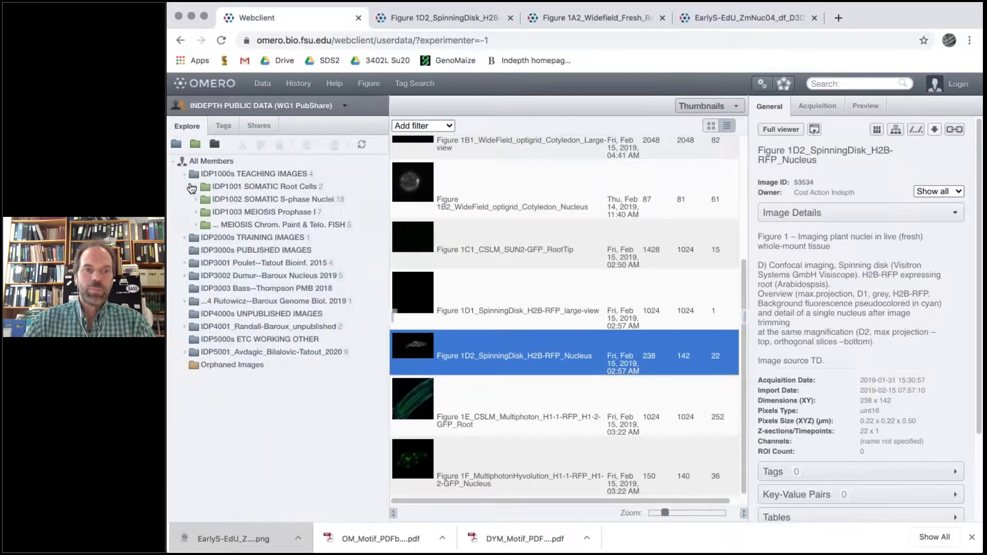
pyautogui.click(186, 176)
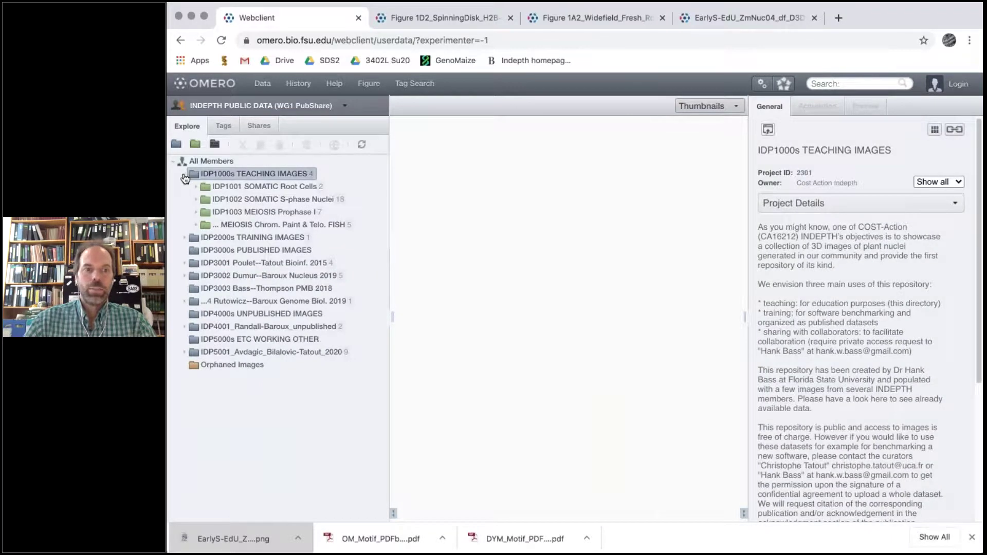
pyautogui.click(185, 176)
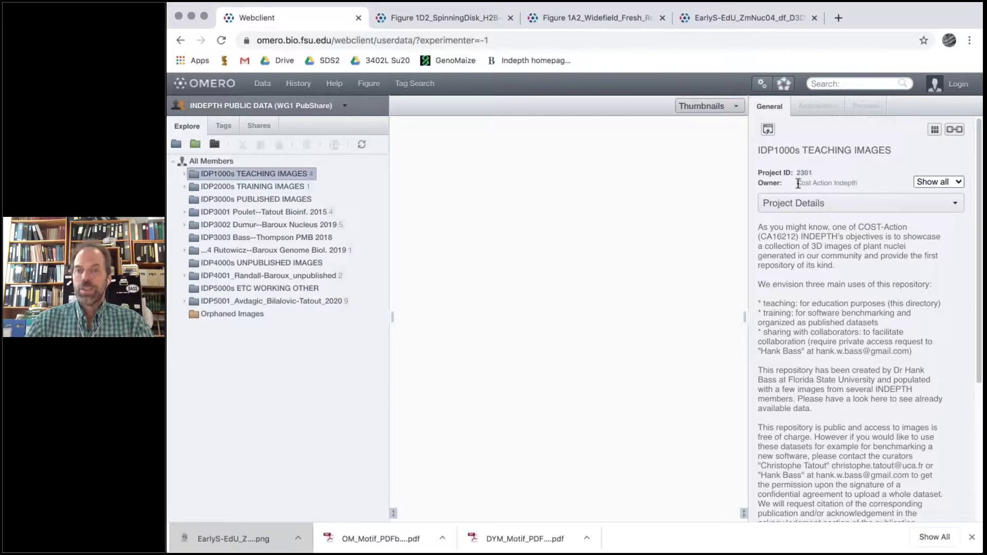
# Show the IDP3002 project's details, collapse its Figure1 dataset and the project itself, and view the IDP3003 project's details.
pyautogui.doubleClick(253, 227)
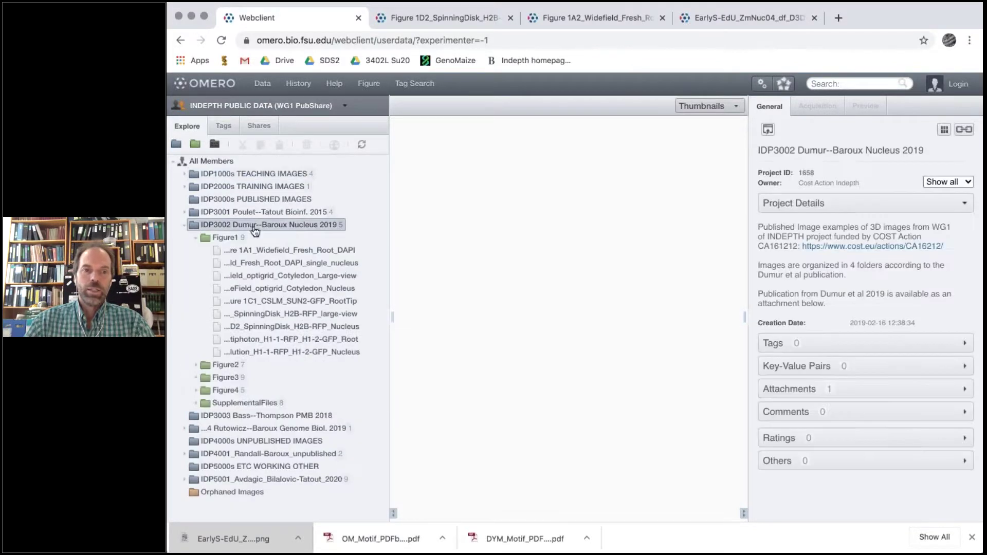
pyautogui.click(196, 237)
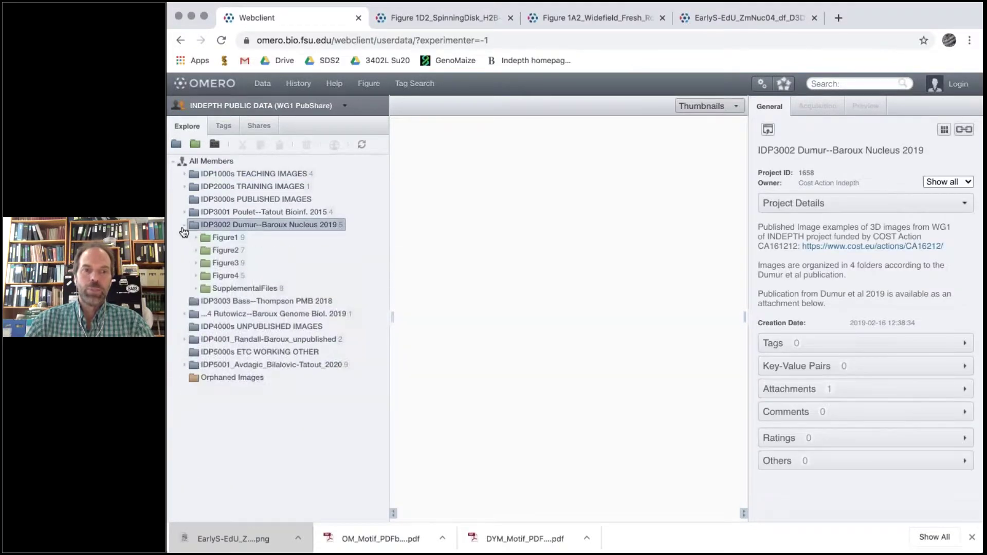
pyautogui.click(184, 226)
pyautogui.click(231, 238)
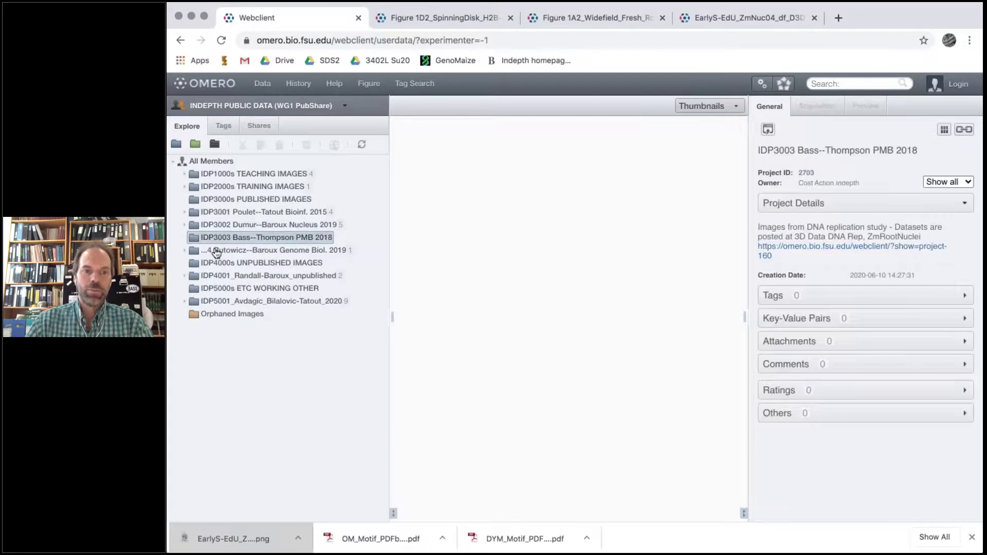
# Expand the IDP3004 and IDP4001 projects and display the images of the 197_rsr*_WT dataset.
pyautogui.doubleClick(224, 250)
pyautogui.click(227, 277)
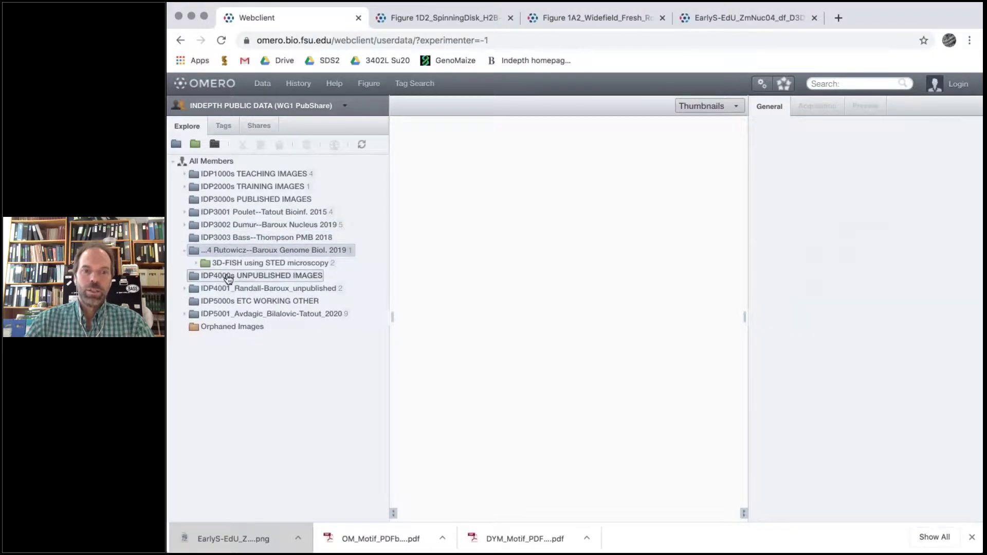
pyautogui.doubleClick(253, 288)
pyautogui.doubleClick(239, 302)
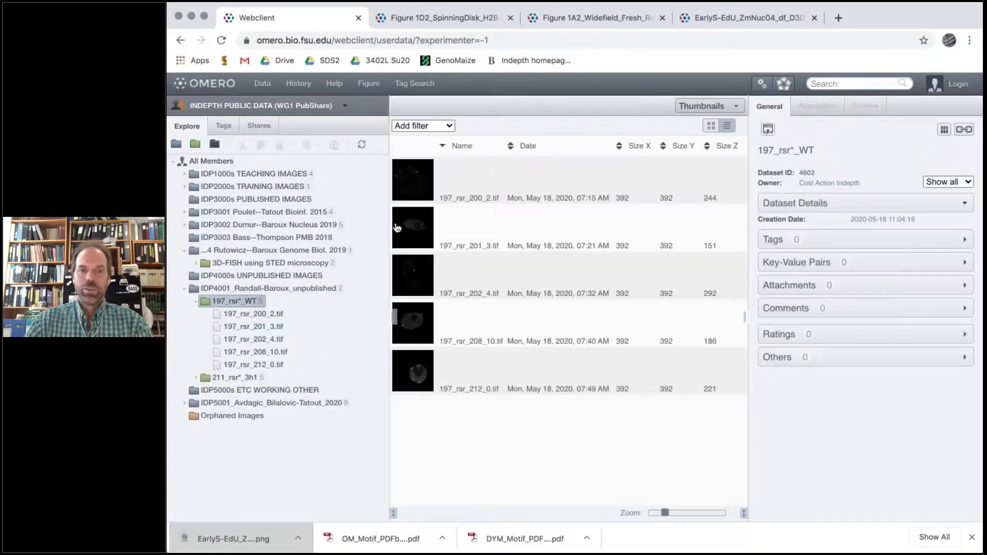
# Collapse the IDP4001 project, view the IDP3004 project's details, and collapse that project too.
pyautogui.click(184, 288)
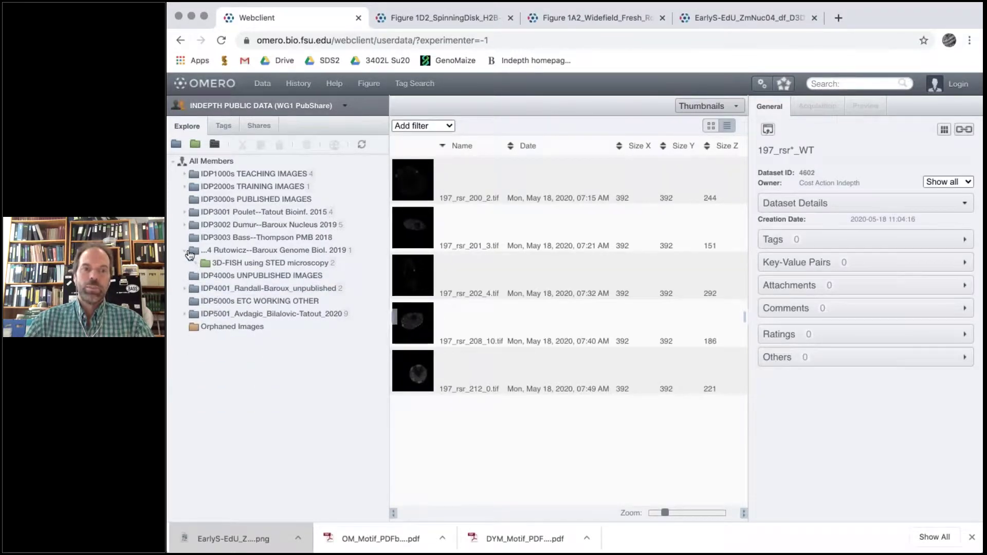
pyautogui.click(190, 253)
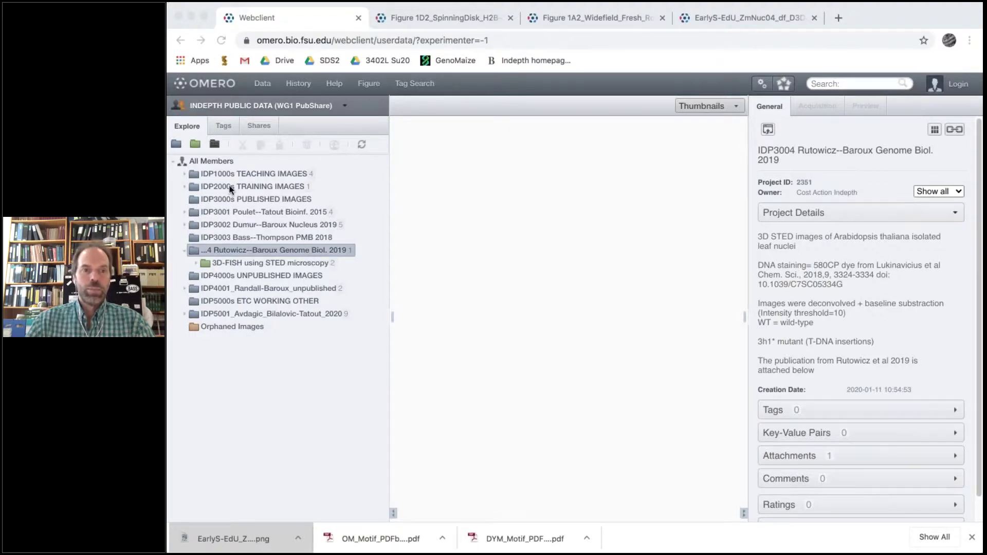
pyautogui.click(186, 251)
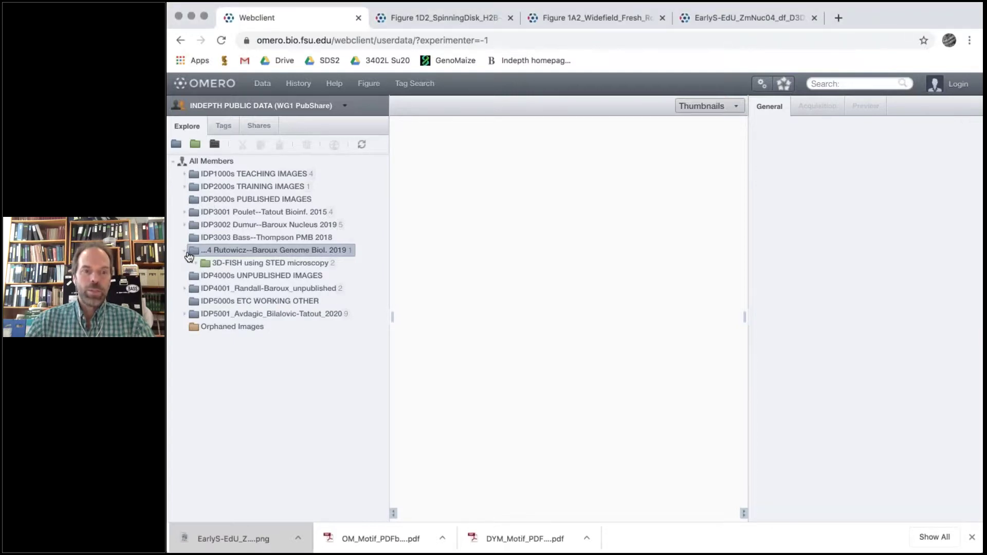
pyautogui.click(185, 251)
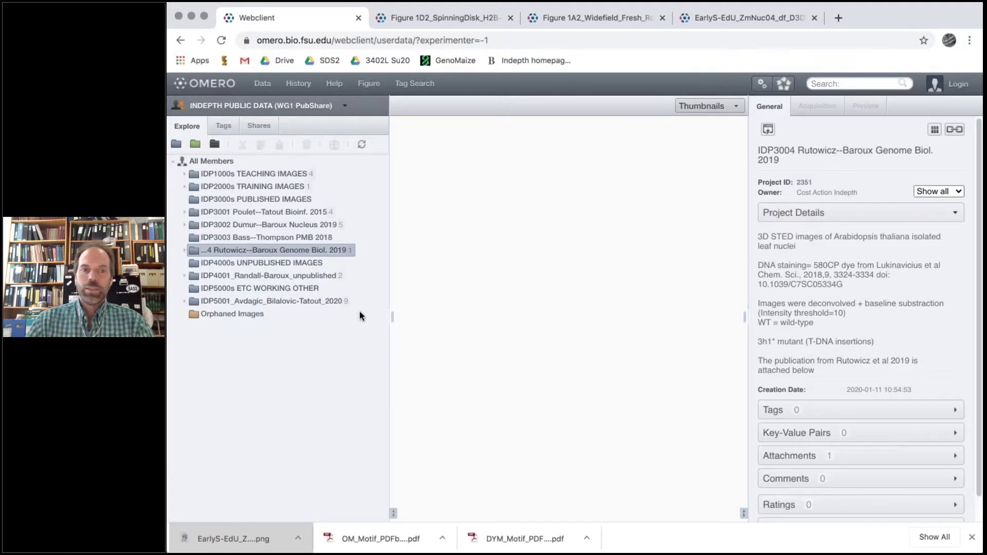
# Expand the IDP1000s TEACHING IMAGES project and open ZmSOMATIC_RootTipNuclei-1_dr_D3D.dv from the IDP1001 SOMATIC Root Cells dataset in the full viewer.
pyautogui.doubleClick(258, 175)
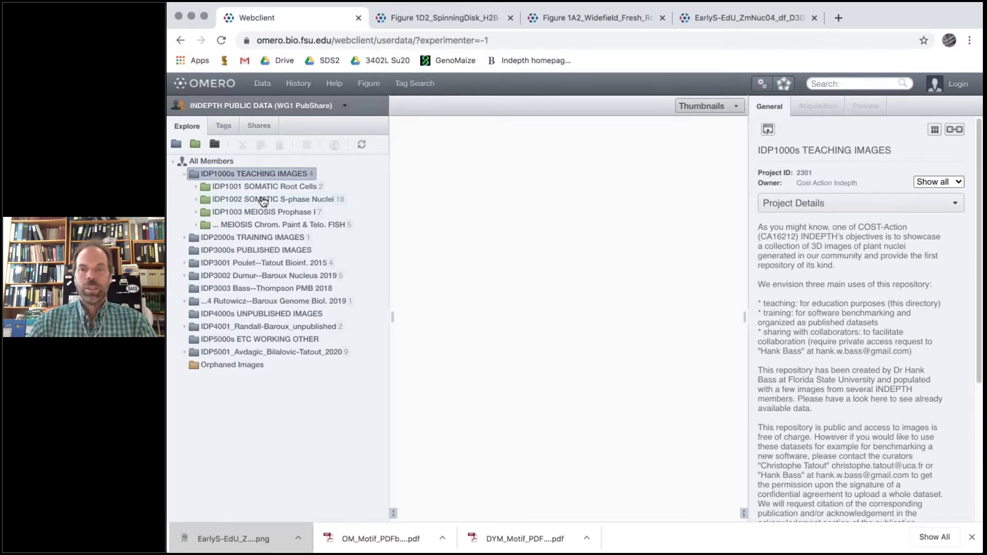
pyautogui.click(298, 188)
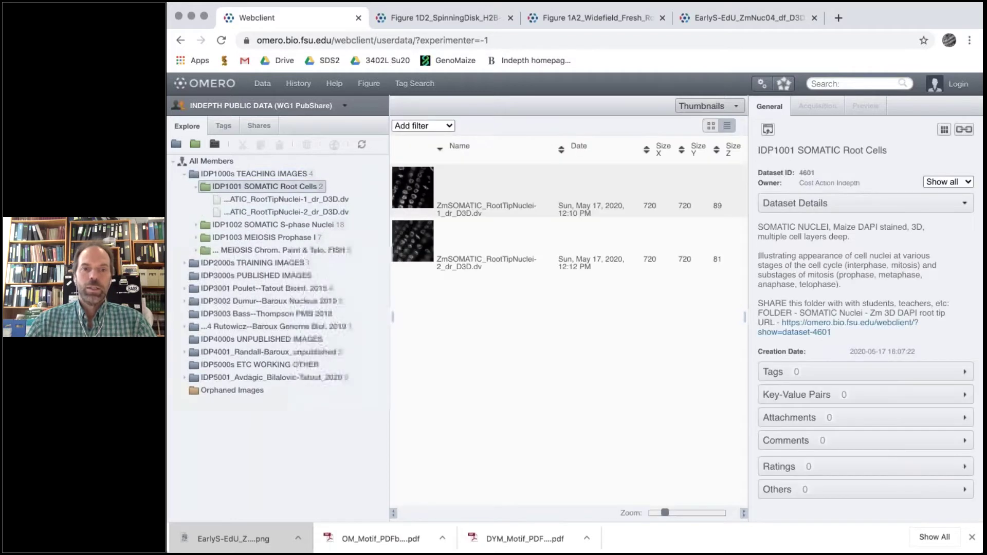
pyautogui.doubleClick(416, 195)
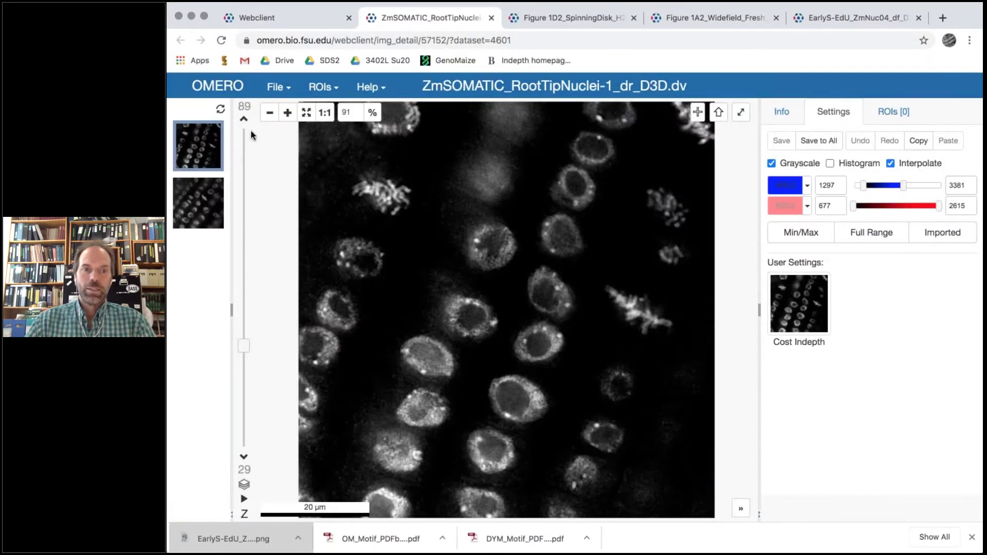
# Step upward through the root tip nuclei image's Z-sections to section 43.
pyautogui.click(245, 121)
pyautogui.click(244, 120)
pyautogui.click(245, 121)
pyautogui.click(244, 121)
pyautogui.click(244, 120)
pyautogui.click(244, 120)
pyautogui.click(244, 120)
pyautogui.click(244, 120)
pyautogui.click(245, 121)
pyautogui.click(244, 121)
pyautogui.click(244, 121)
pyautogui.click(244, 120)
pyautogui.click(244, 121)
pyautogui.click(244, 121)
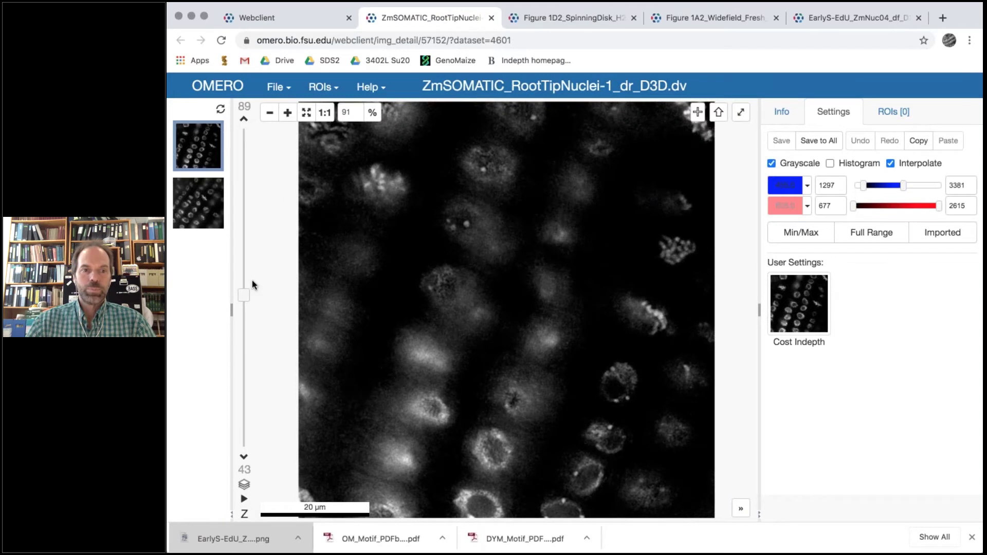
# Return to the Webclient, show the IDP1001 SOMATIC Root Cells dataset's details, and collapse that dataset and the IDP1000s TEACHING IMAGES project.
pyautogui.click(285, 24)
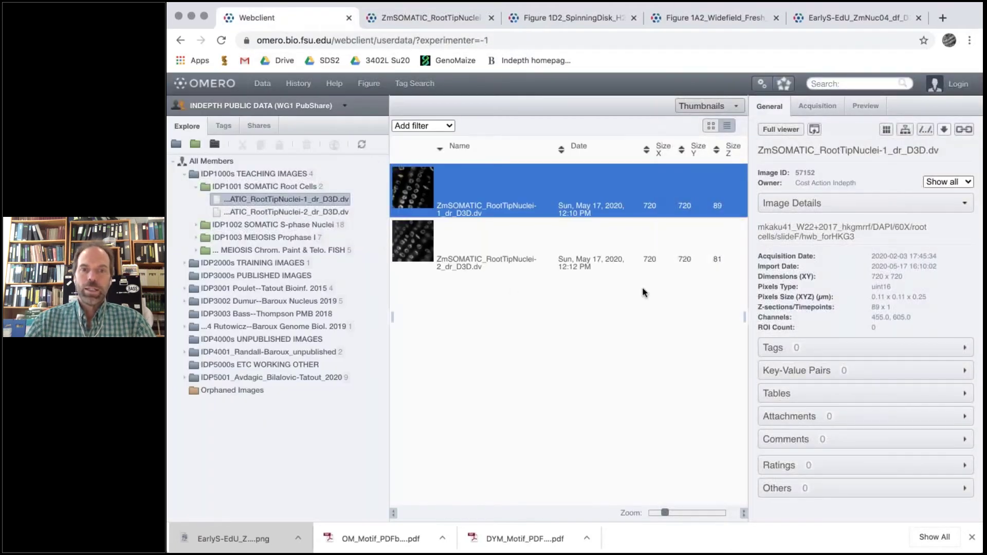
pyautogui.click(210, 186)
pyautogui.click(196, 186)
pyautogui.click(182, 176)
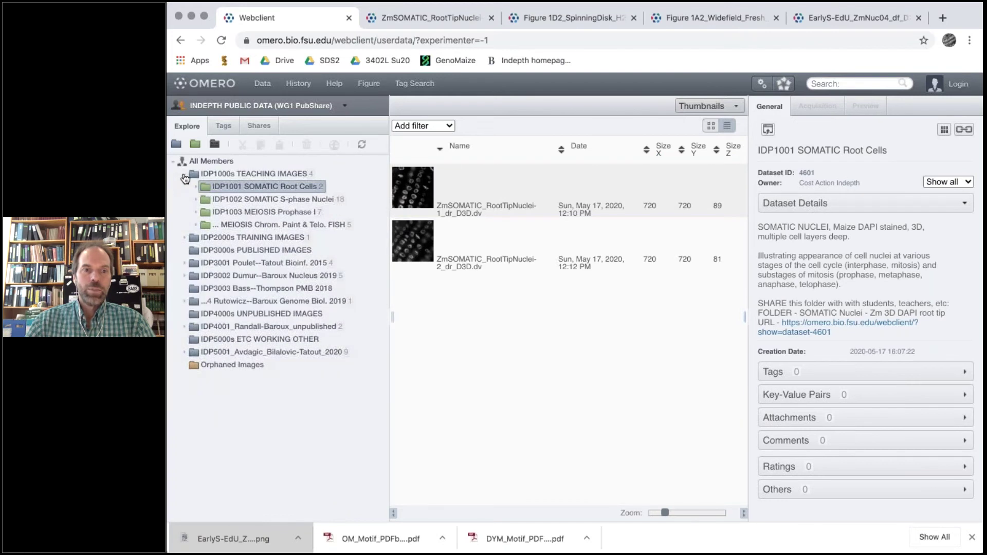